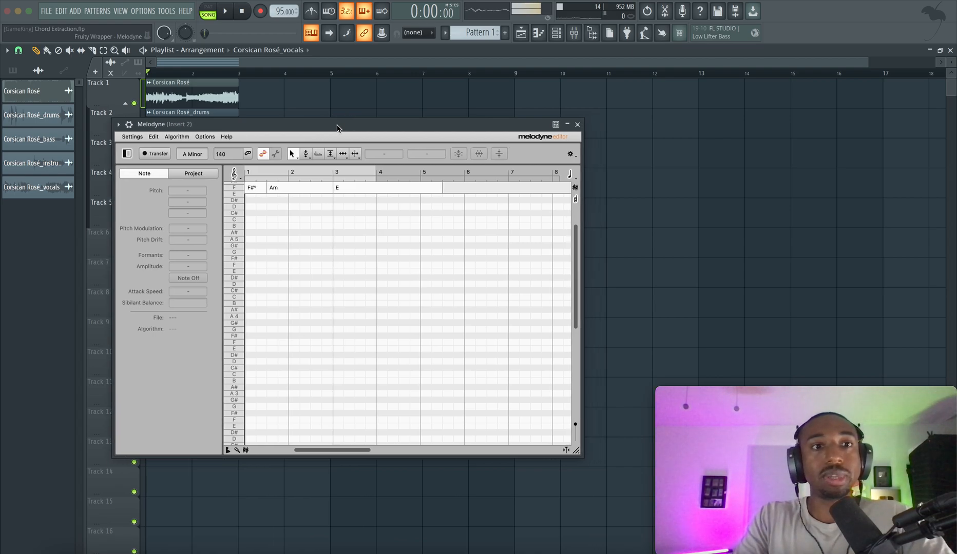
- Move the Melodyne window down to uncover the first playlist tracks, and close it
left_click_drag(235, 127, 237, 155)
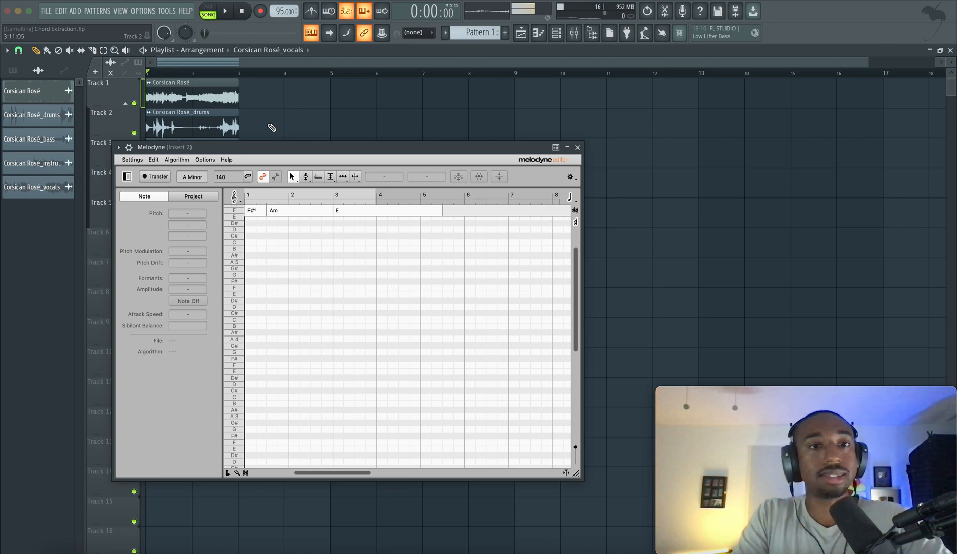
left_click_drag(273, 148, 254, 177)
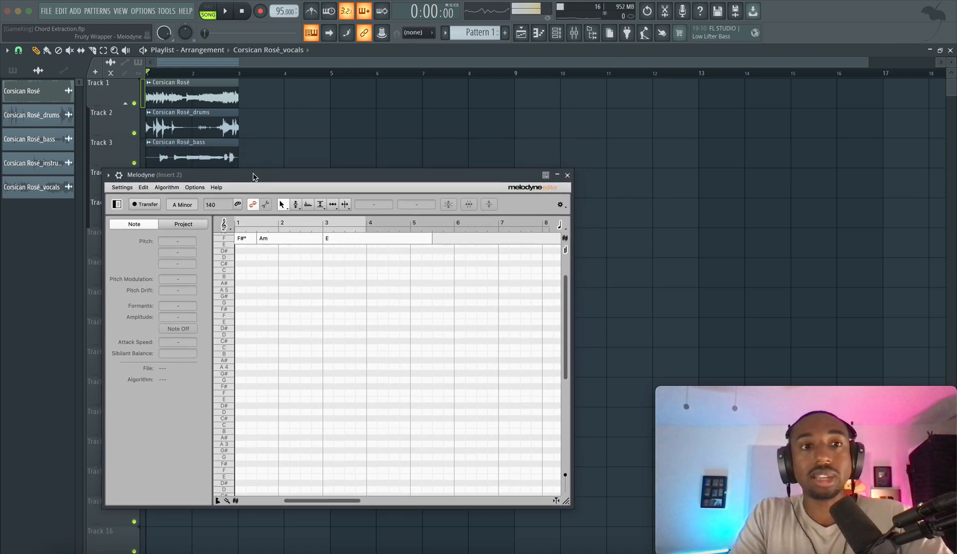
left_click(568, 176)
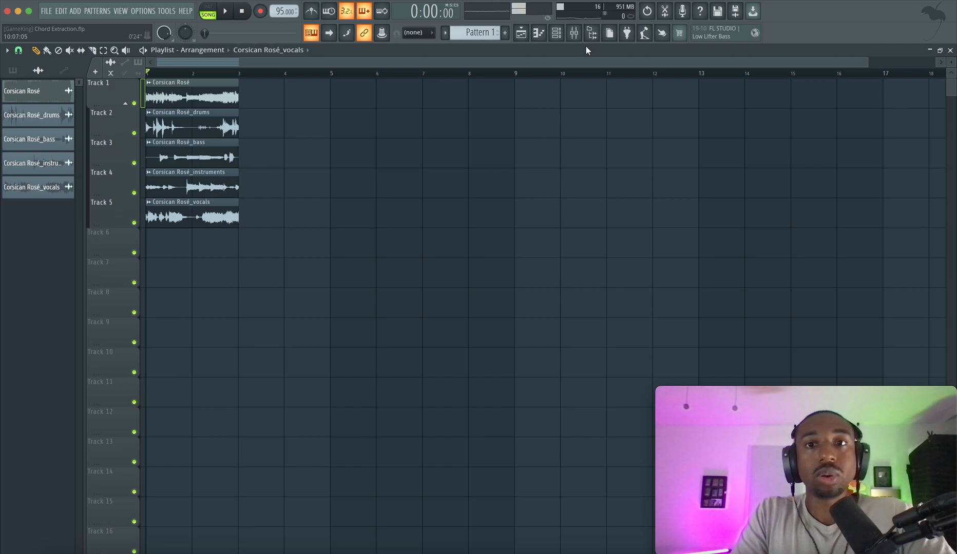
left_click(574, 33)
key("F9")
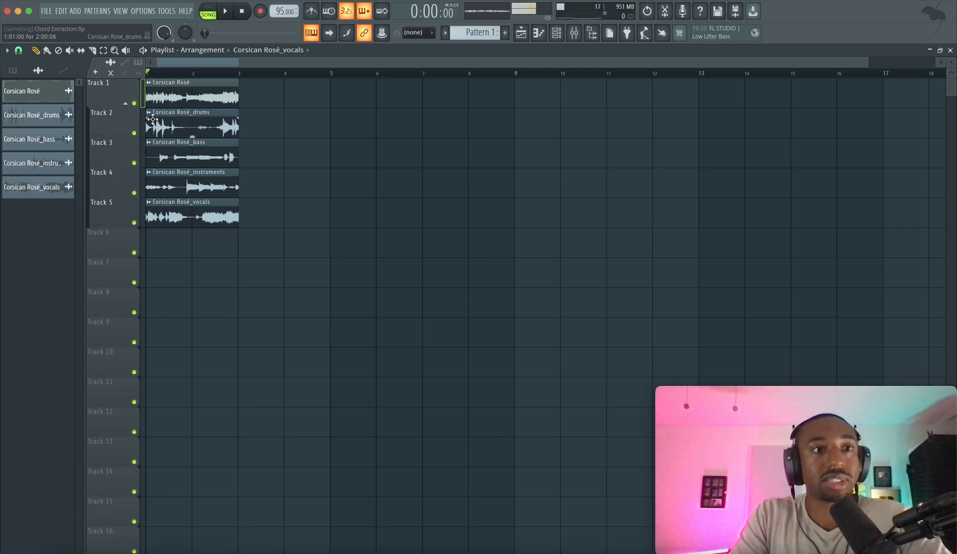
left_click(592, 33)
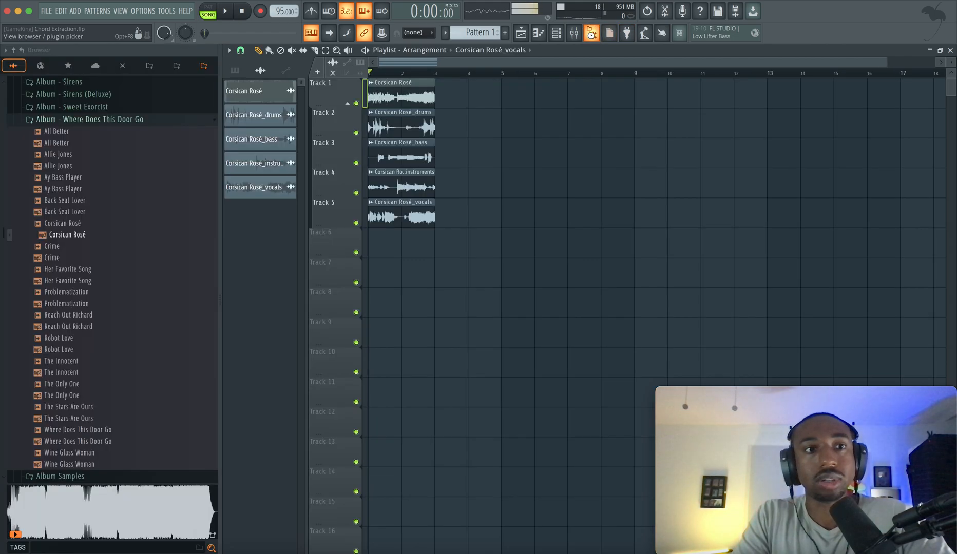
left_click(591, 32)
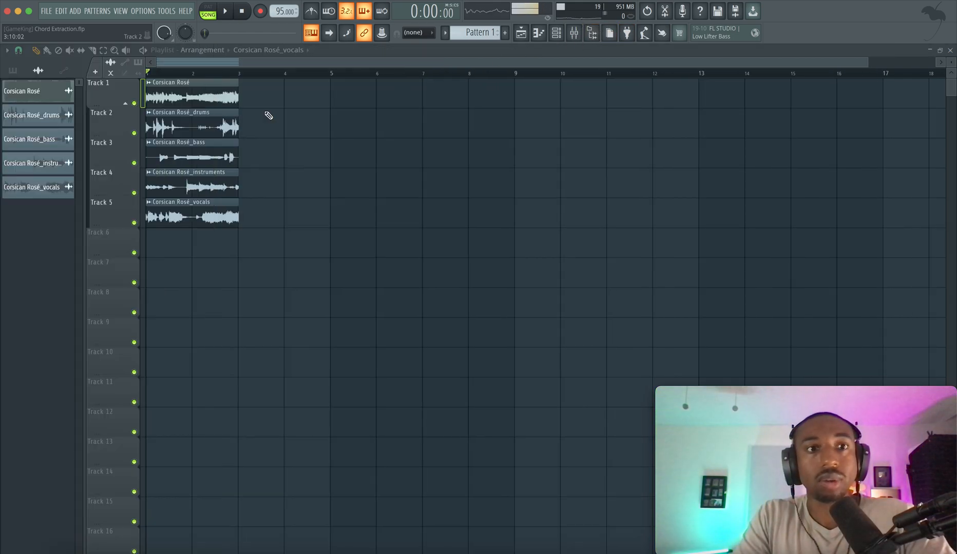
- Solo Track 1 to audition the original Corsican Rosé sample, and restore all the tracks
left_click(69, 50)
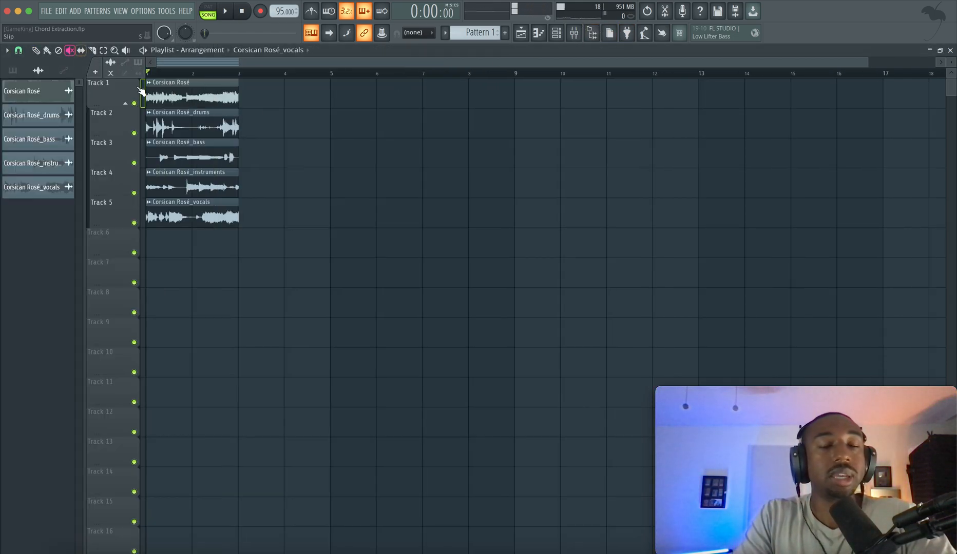
left_click(134, 103, "ctrl")
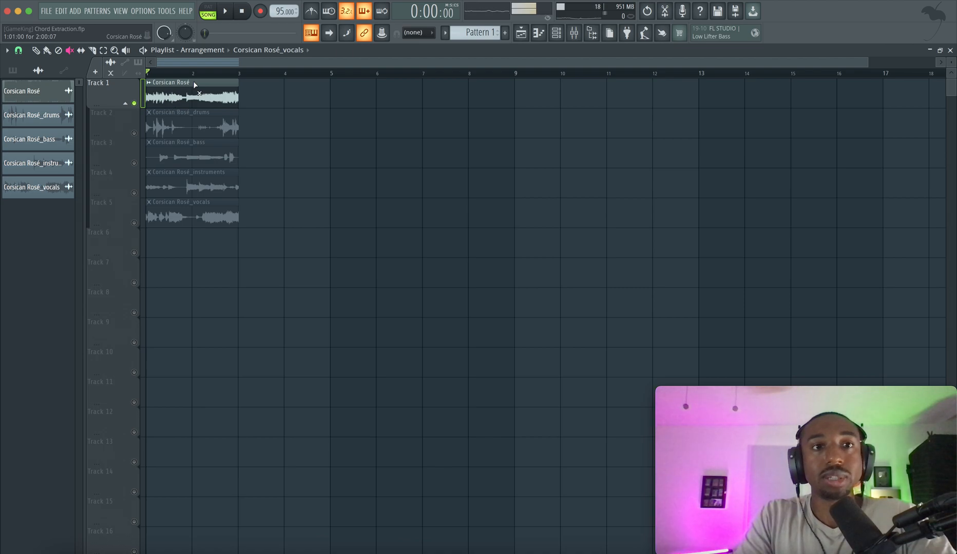
key("space")
key("space")
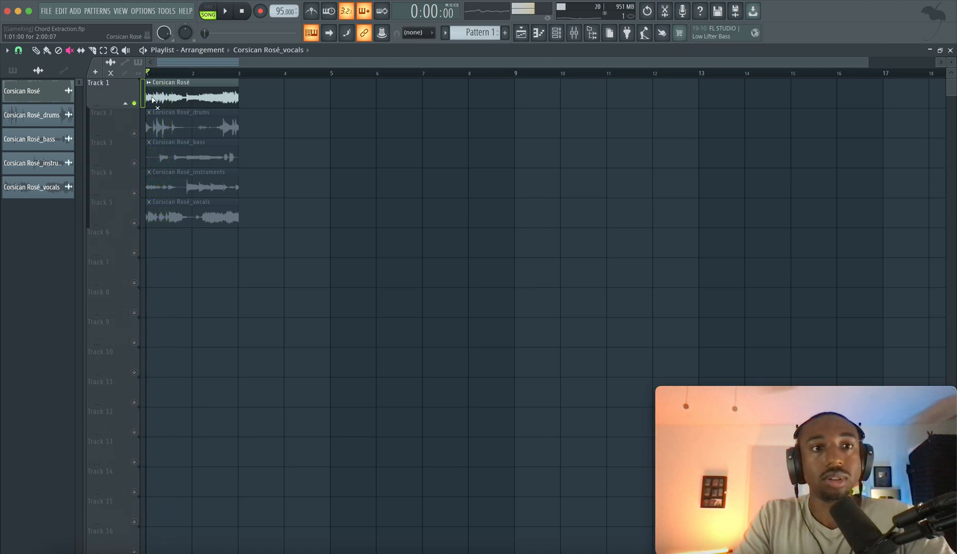
left_click(134, 103, "ctrl")
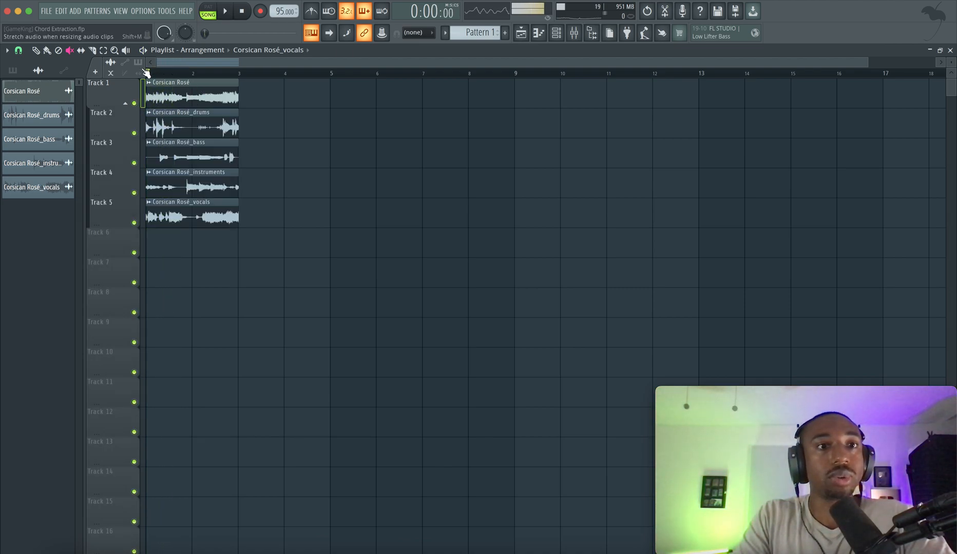
left_click(35, 50)
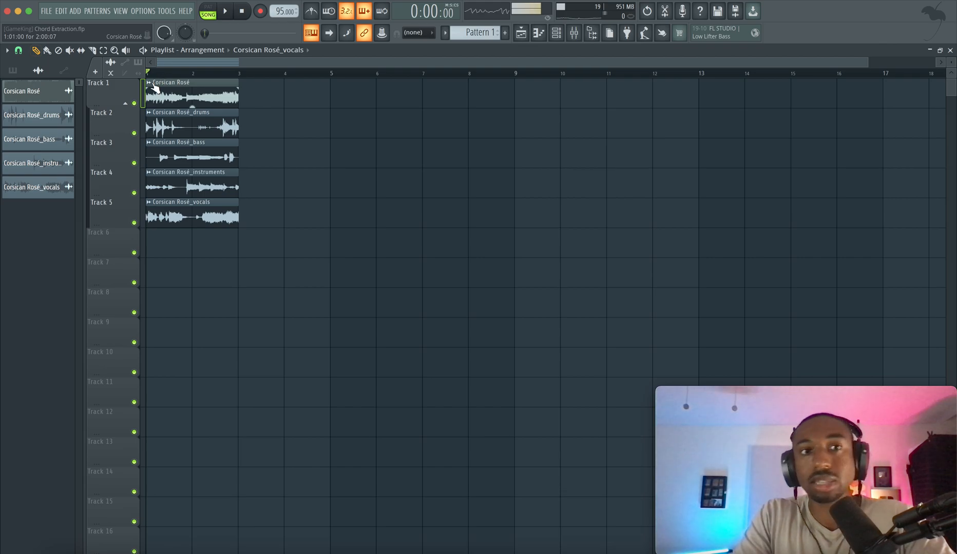
- View the stem extraction options for the Corsican Rosé clip and close them without extracting
left_click(154, 86)
left_click(258, 143)
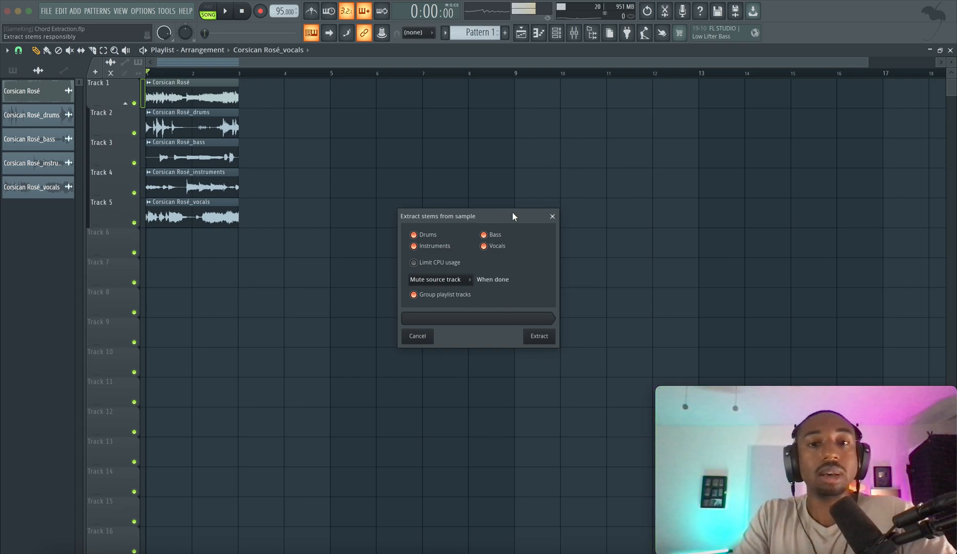
left_click(553, 216)
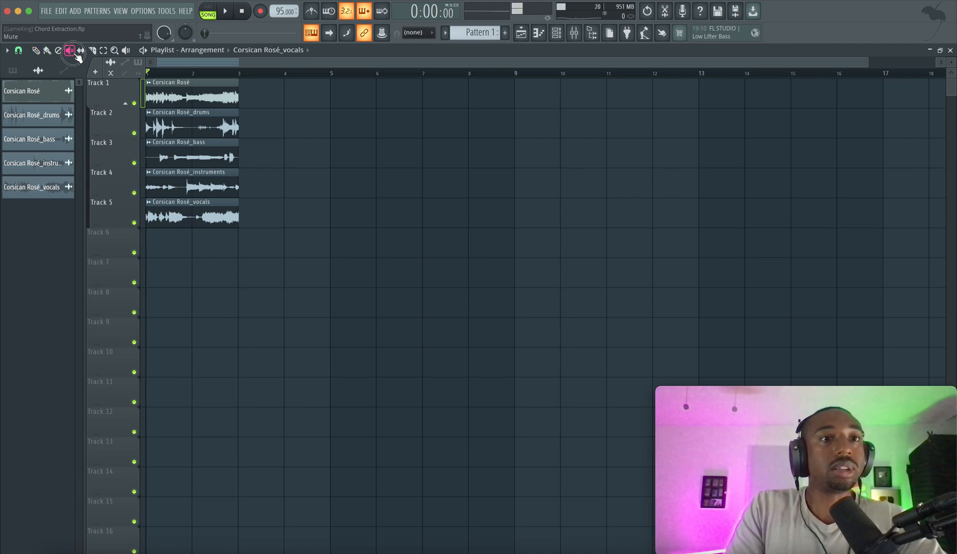
- Mute the original, drums, bass and vocals clips in the playlist, leaving only Corsican Rosé_instruments active
left_click(203, 95)
left_click(204, 125)
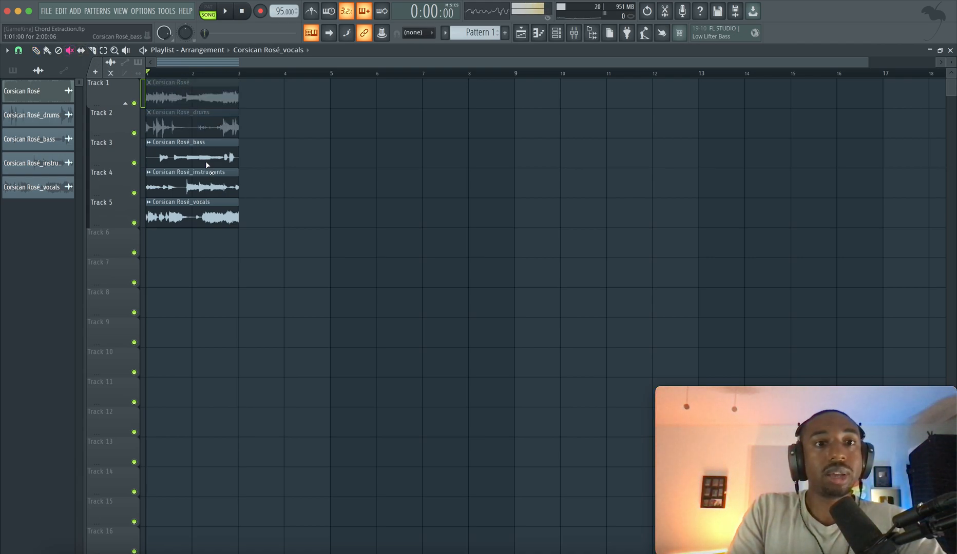
left_click(205, 161)
left_click(200, 219)
left_click(35, 49)
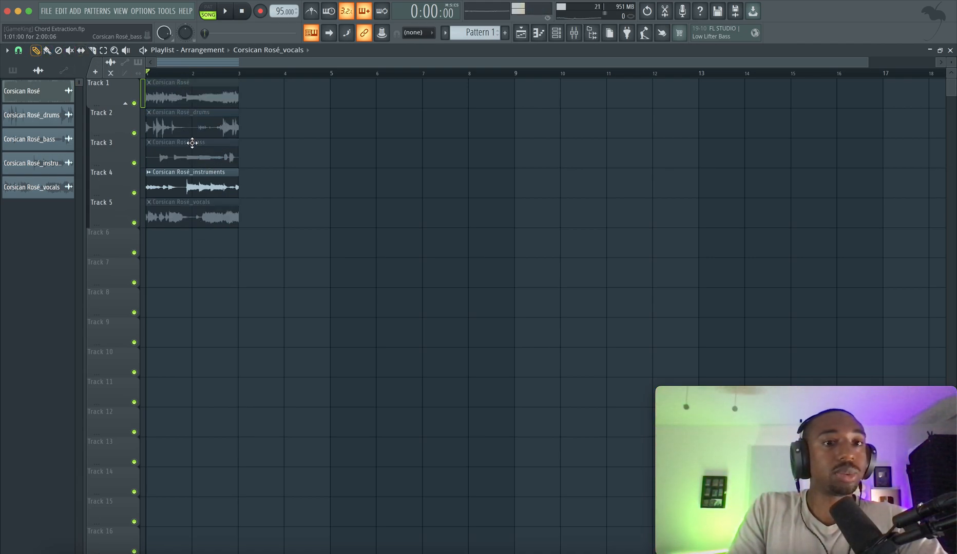
- Select the Corsican Rosé_instruments clip on Track 4 and play it back
left_click(198, 174)
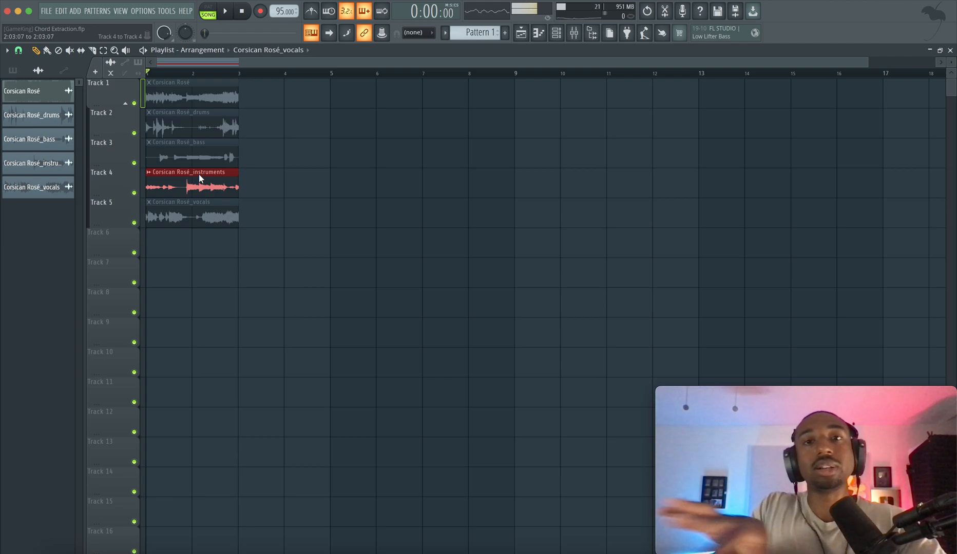
key("space")
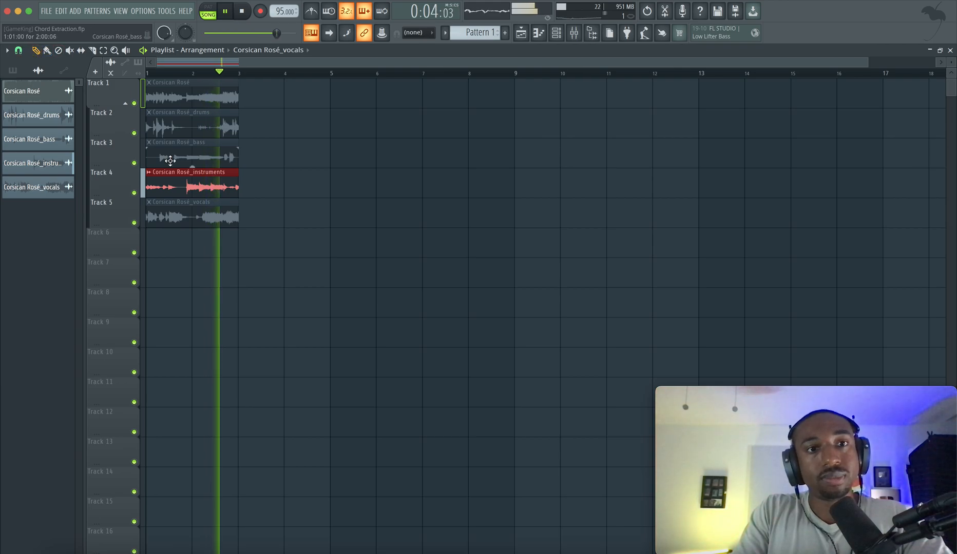
key("space")
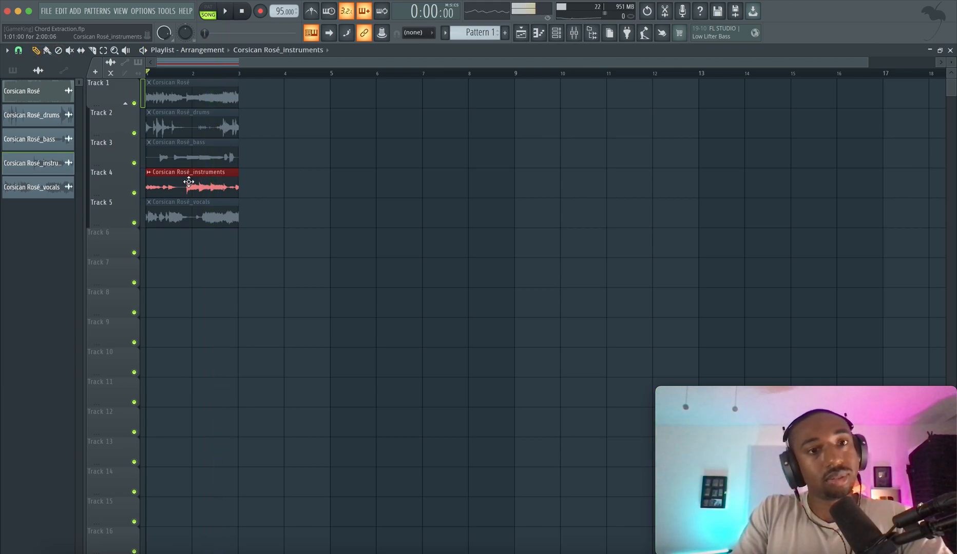
- Check which mixer track the Corsican Rosé_instruments clip is routed to in its channel settings
double_click(189, 182)
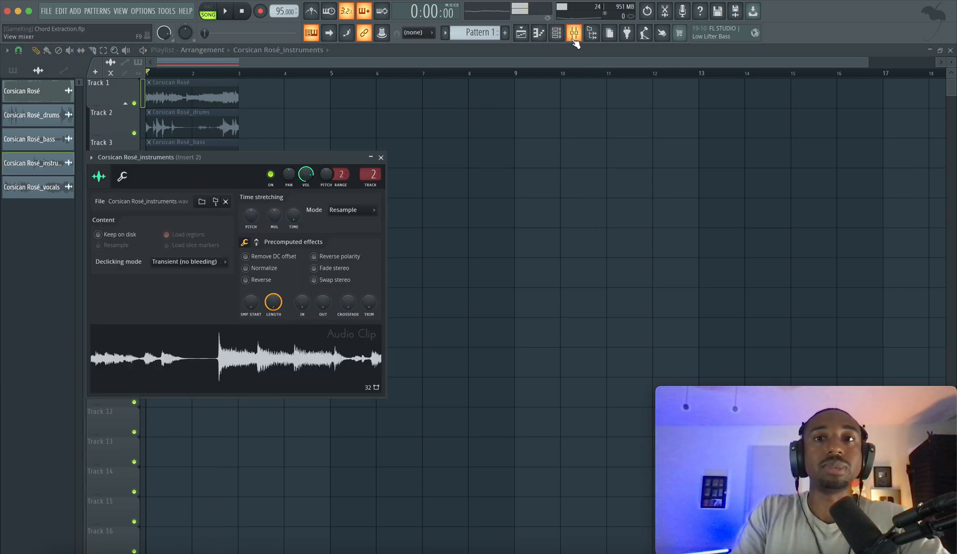
left_click(381, 157)
double_click(205, 174)
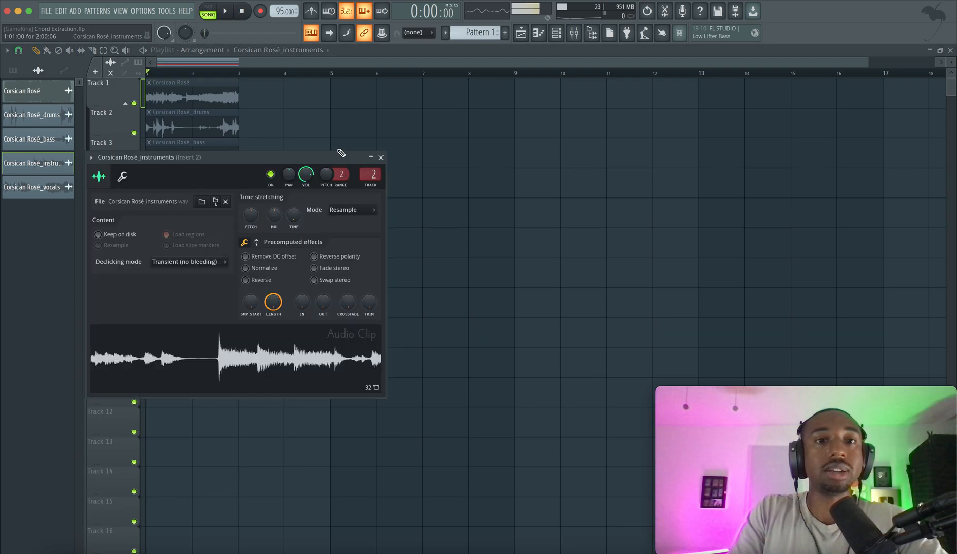
left_click(381, 157)
- Open the Melodyne effect on mixer Insert 2 and move its window higher up
left_click(576, 34)
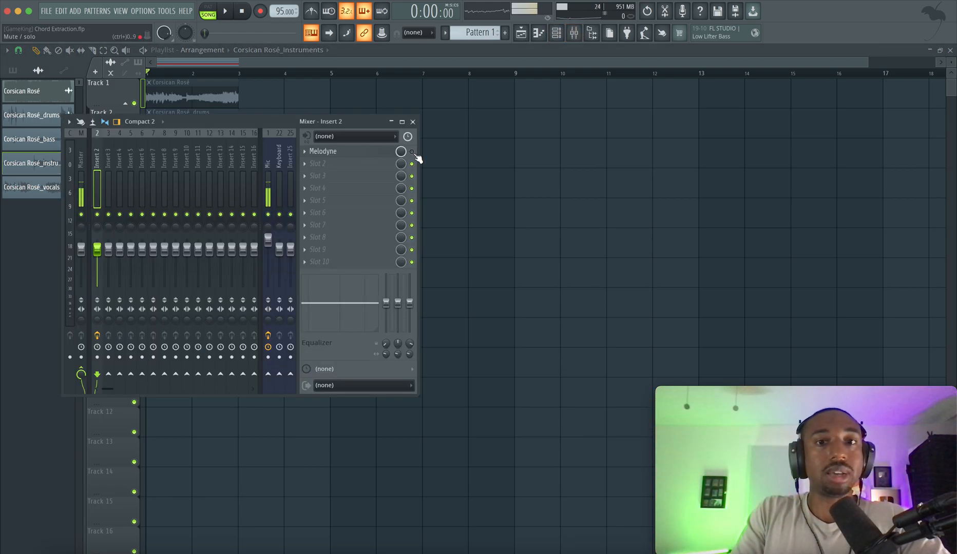
left_click(382, 153)
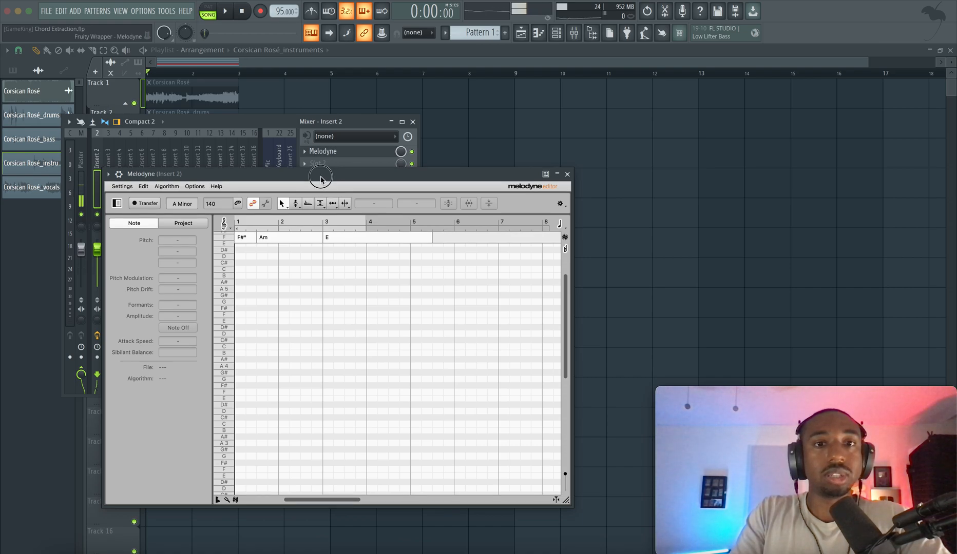
left_click_drag(320, 177, 314, 128)
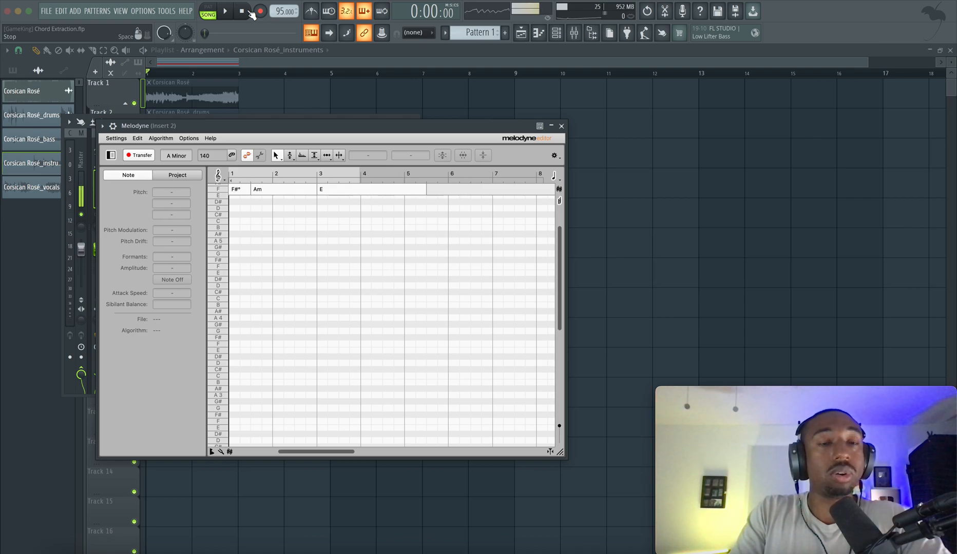
- Play the song from the start to transfer the instruments stem into Melodyne, and check its detection algorithm
left_click(247, 11)
left_click(231, 14)
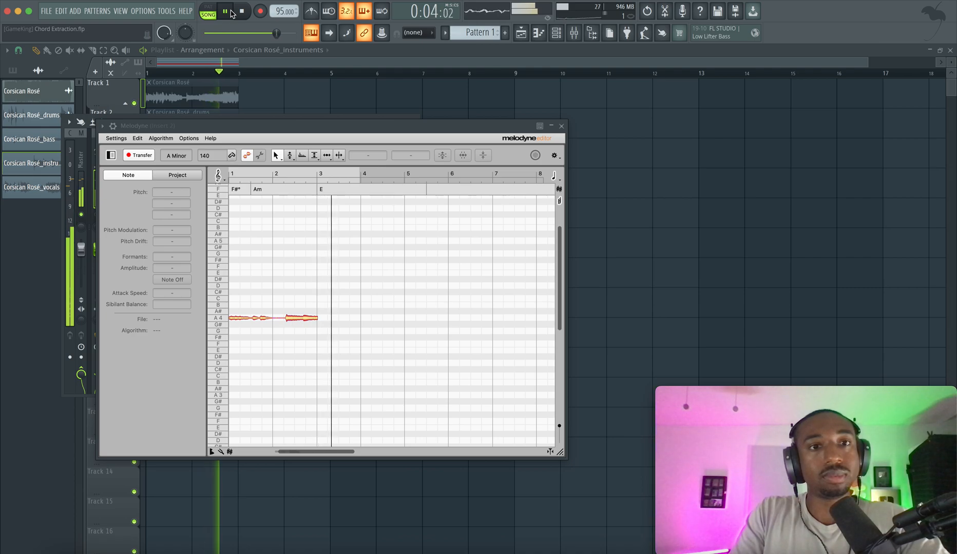
left_click(243, 13)
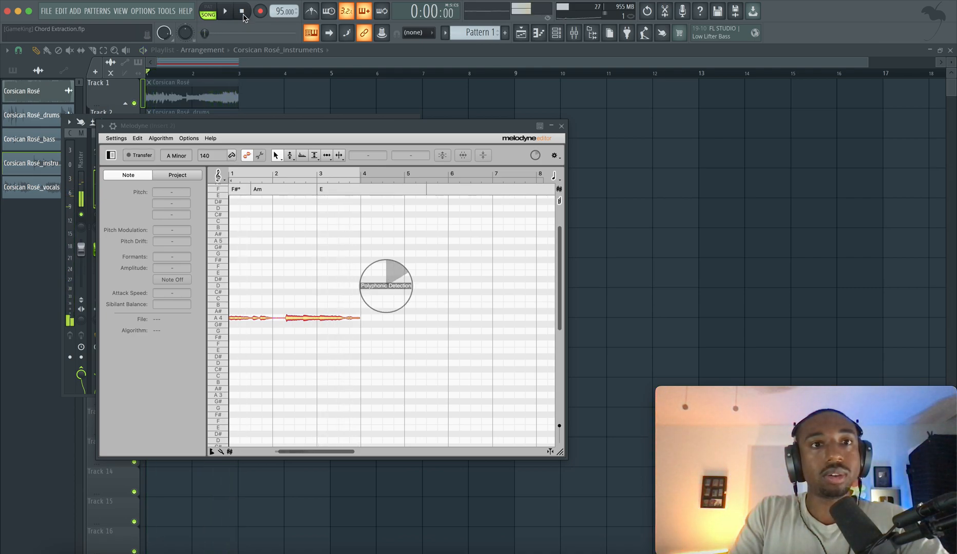
left_click(160, 139)
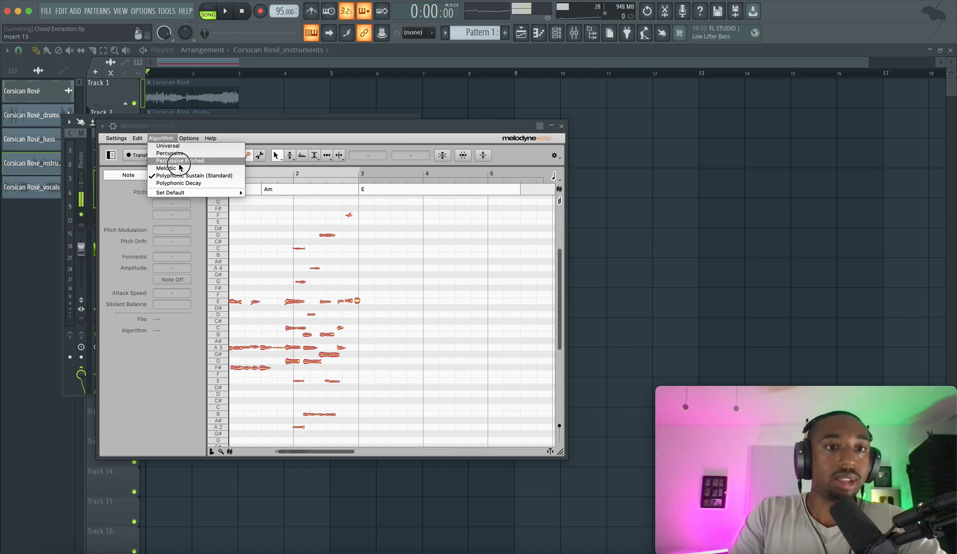
left_click(111, 212)
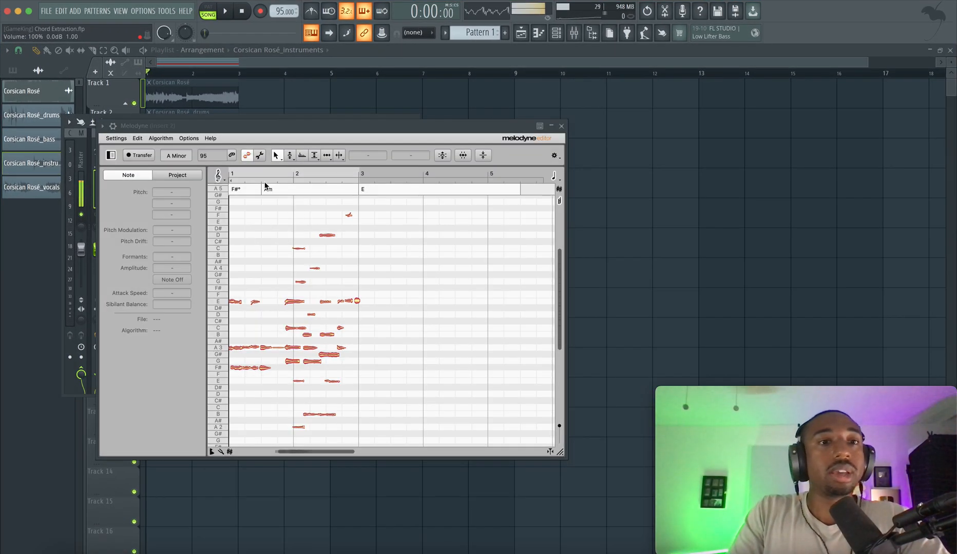
- Save the detected notes as a MIDI file named "MIDI 2 DELETE" on the Desktop, and close Melodyne
left_click(113, 139)
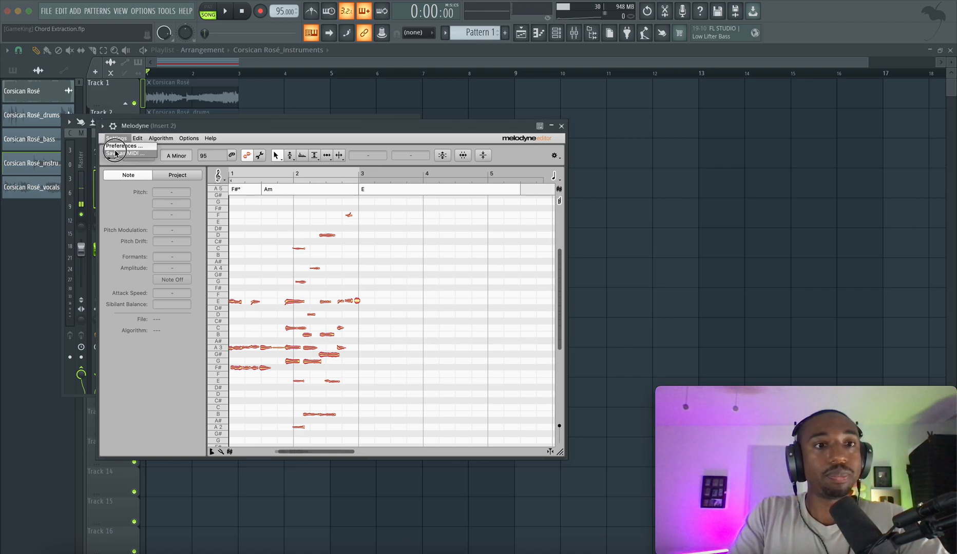
left_click(126, 154)
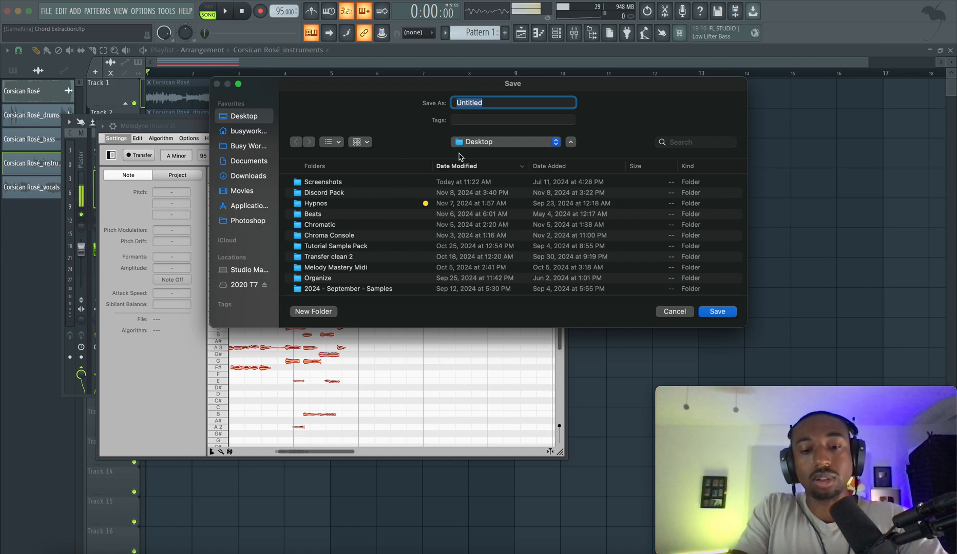
type("MIDI 2 DE")
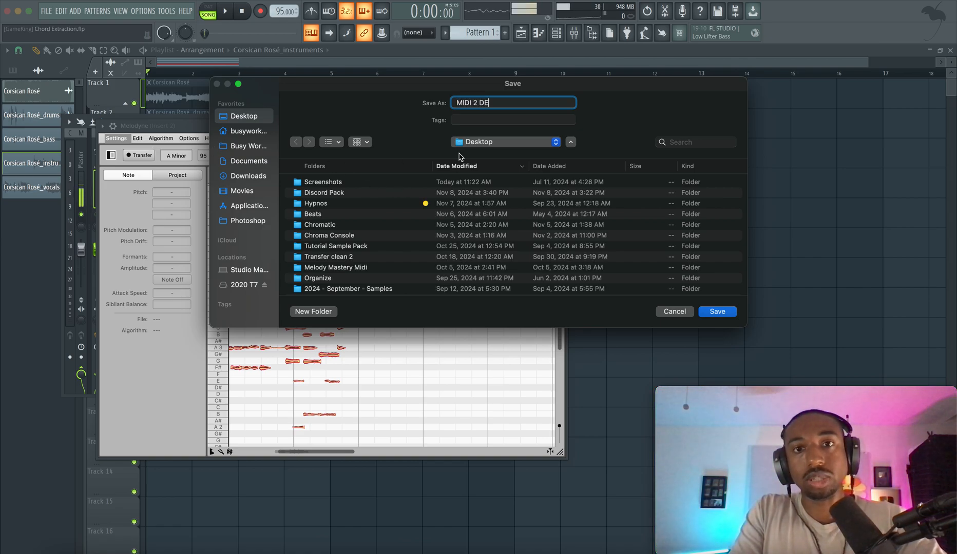
type("LETE")
key("Return")
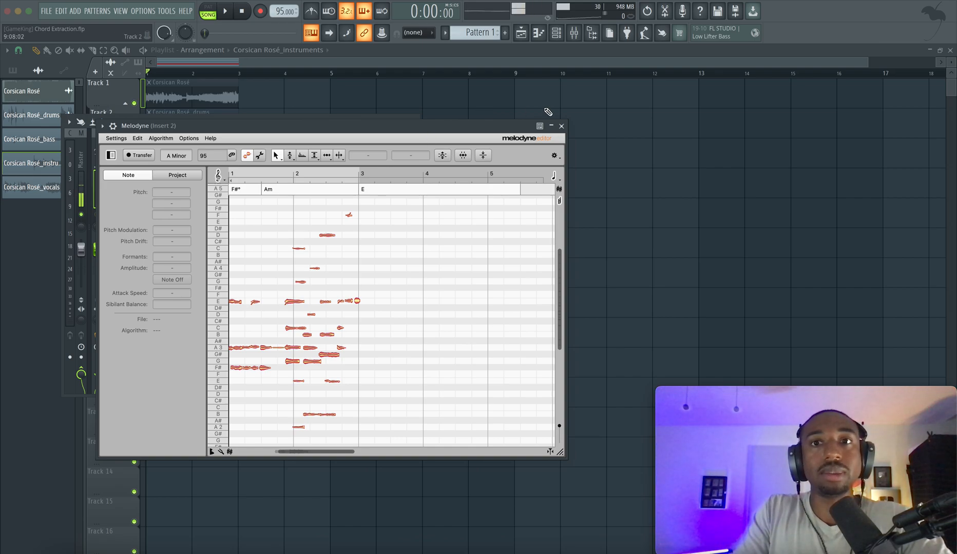
left_click(562, 125)
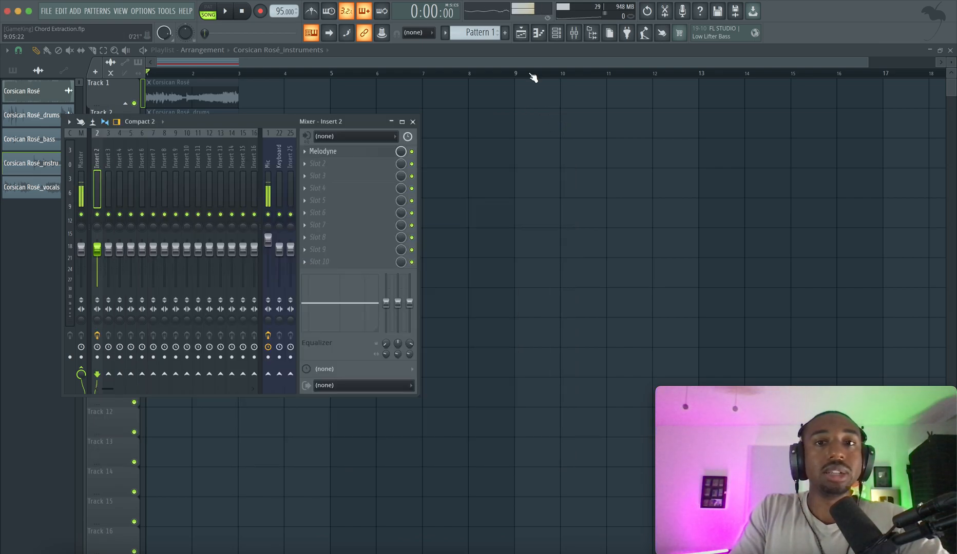
- Open the channel rack and set its filter to show all channels
left_click(556, 33)
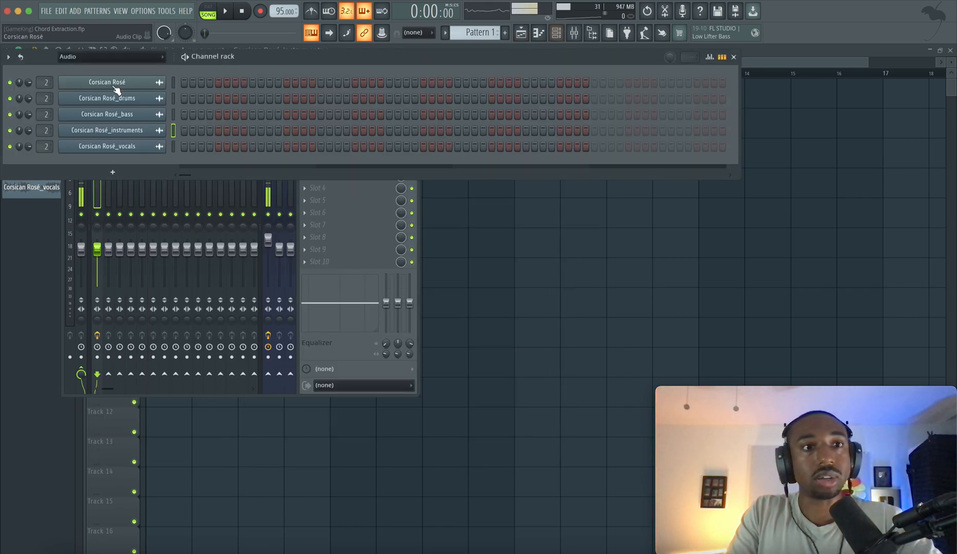
left_click(84, 57)
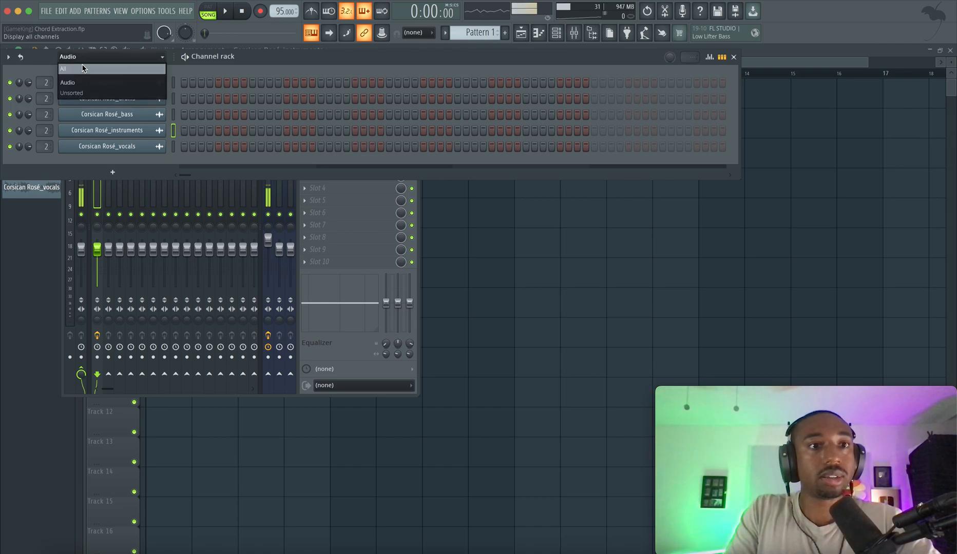
left_click(80, 67)
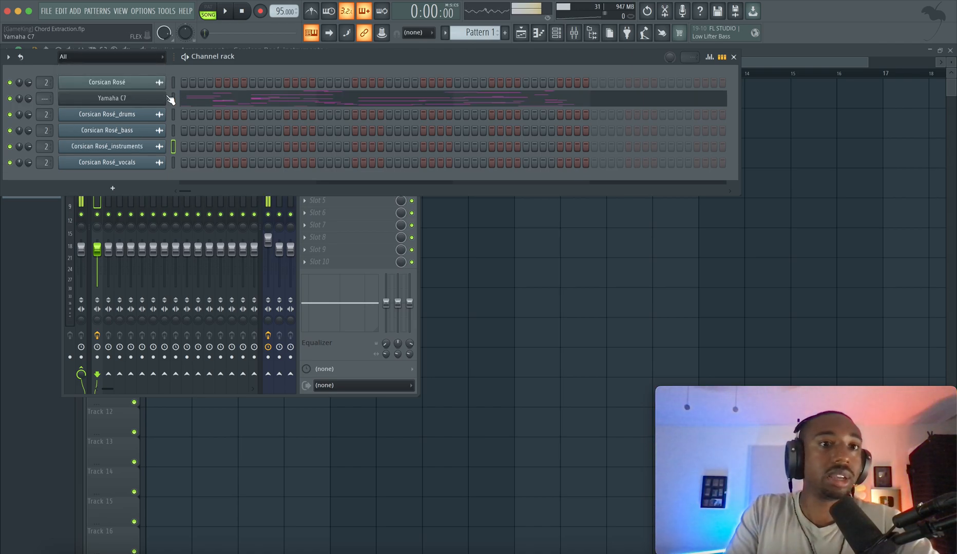
- Delete all existing notes from the Yamaha C7 channel's piano roll
left_click(199, 102)
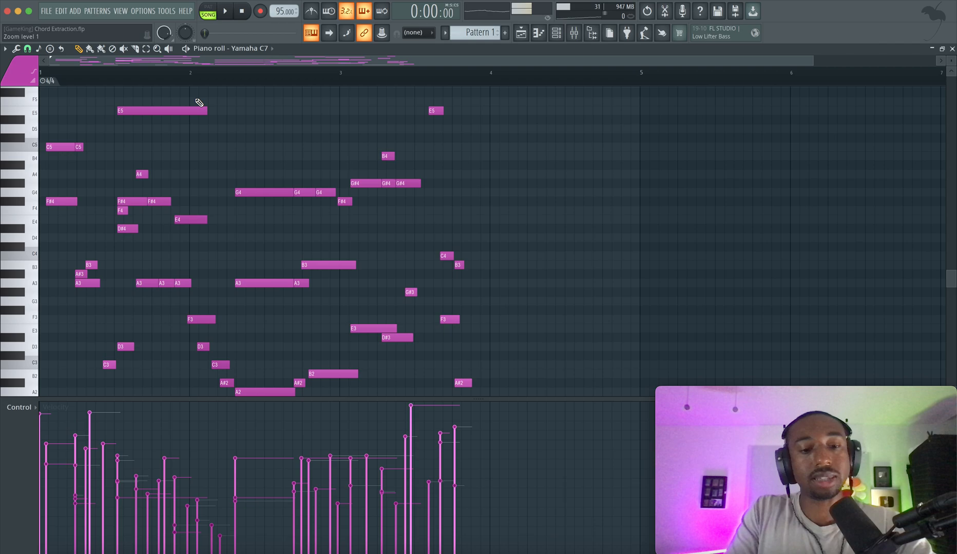
key("super+a")
key("Delete")
- Look over the installed and downloadable FLEX preset packs on the Yamaha C7 channel, and close the instrument
left_click(556, 33)
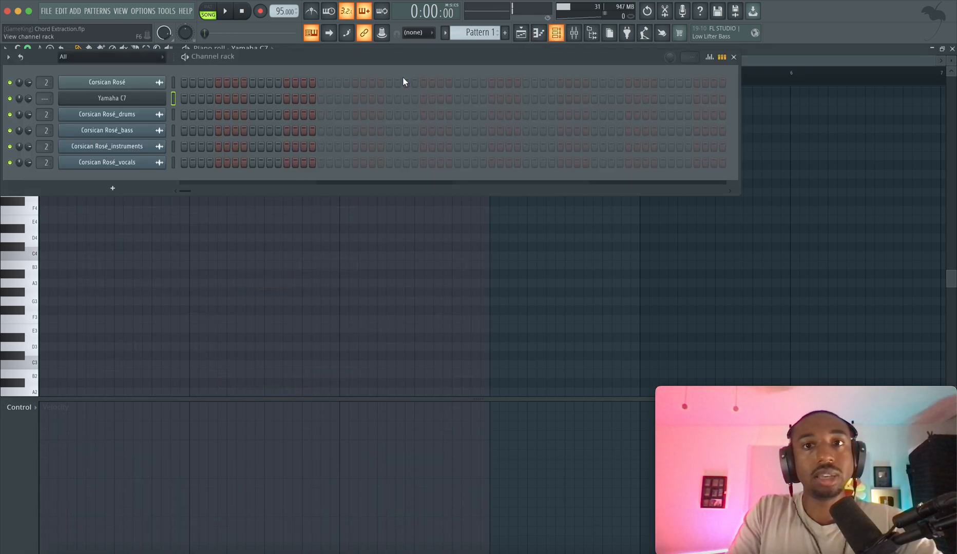
left_click(130, 98)
left_click_drag(129, 117, 419, 117)
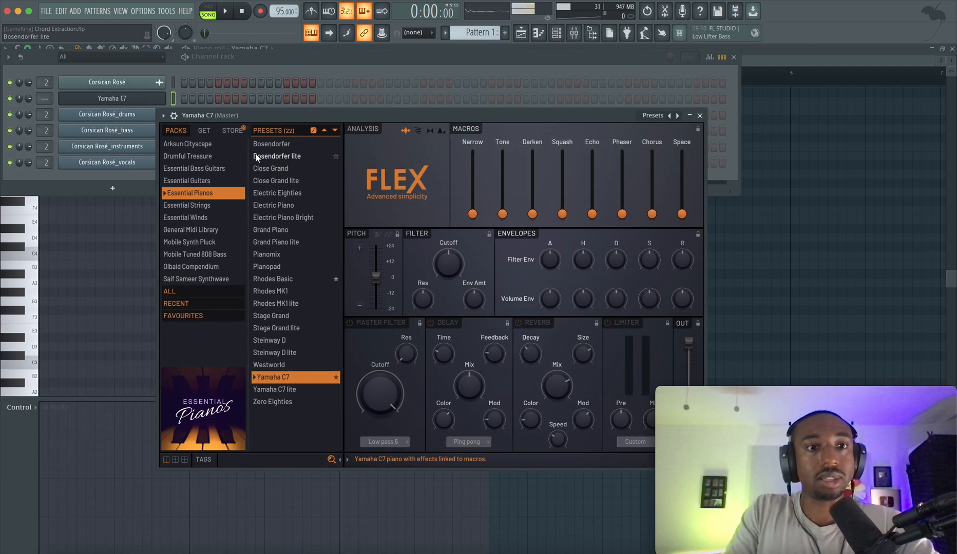
left_click(204, 131)
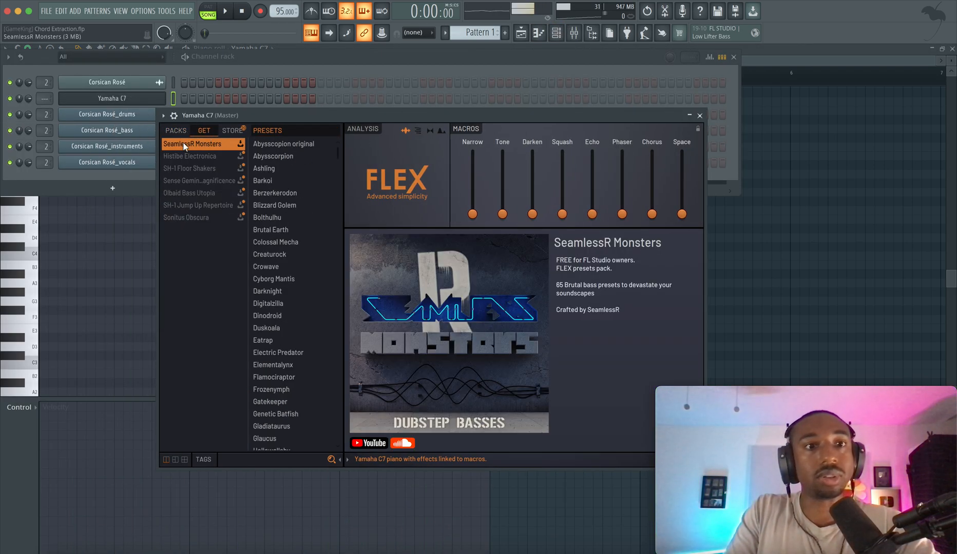
left_click(176, 130)
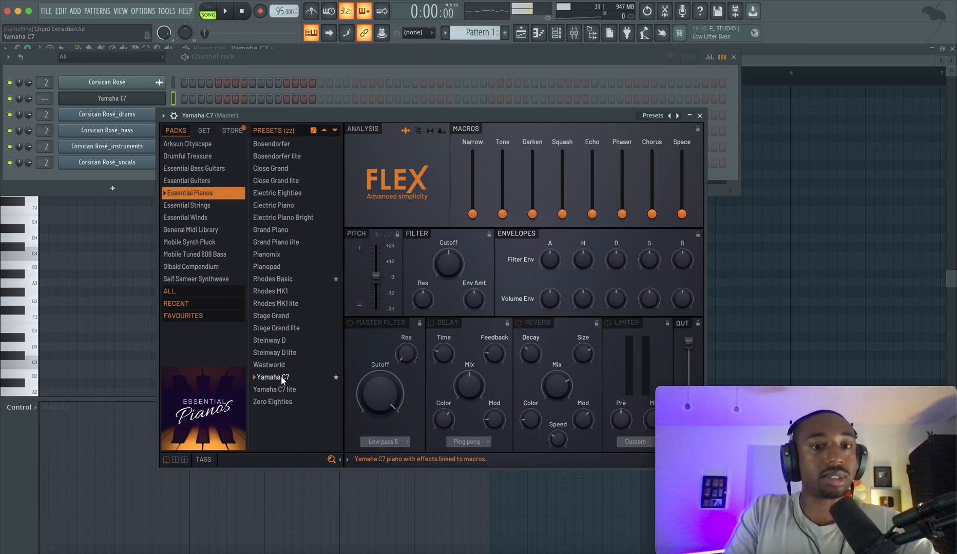
left_click(699, 116)
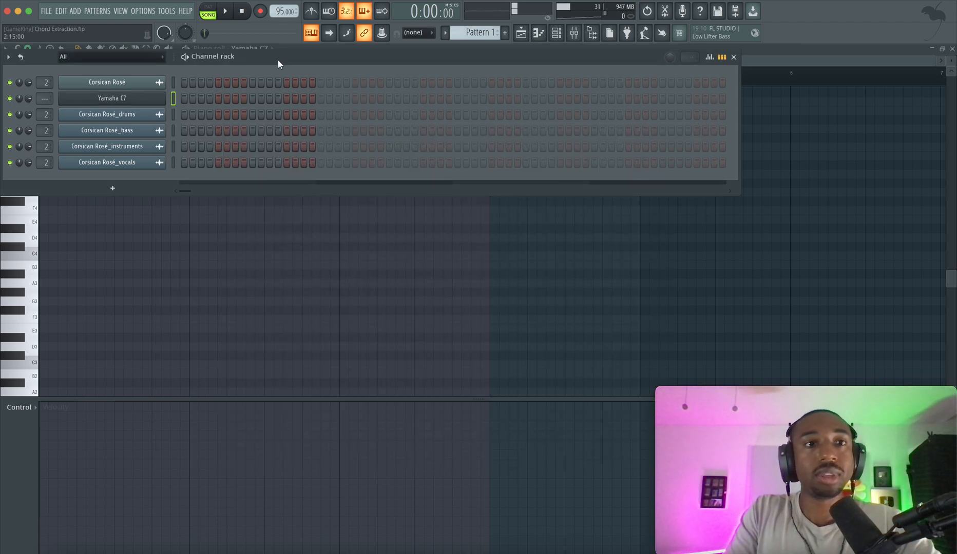
- Check the buffer length in the audio settings and close the settings window
left_click(144, 11)
left_click(154, 44)
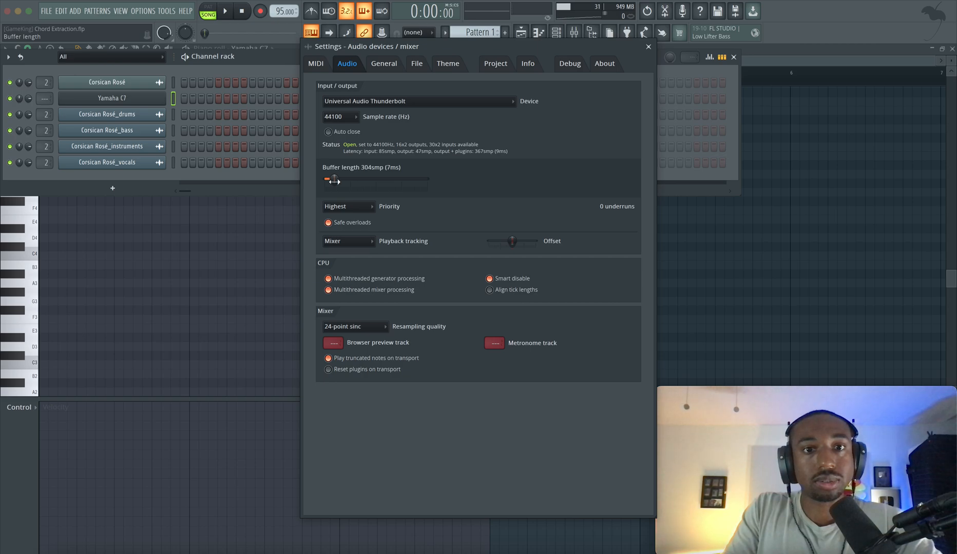
left_click(648, 47)
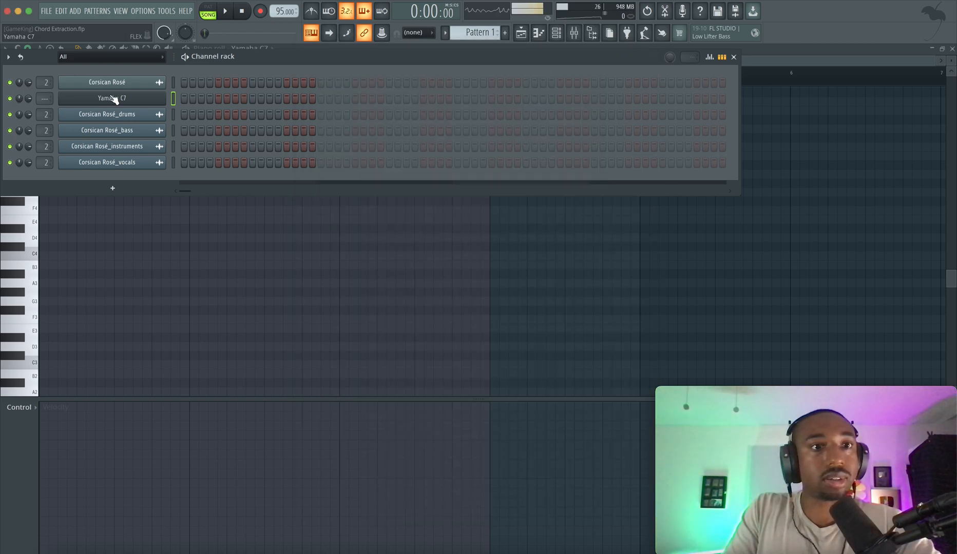
- Open the Yamaha C7 channel's piano roll
right_click(145, 98)
left_click(178, 98)
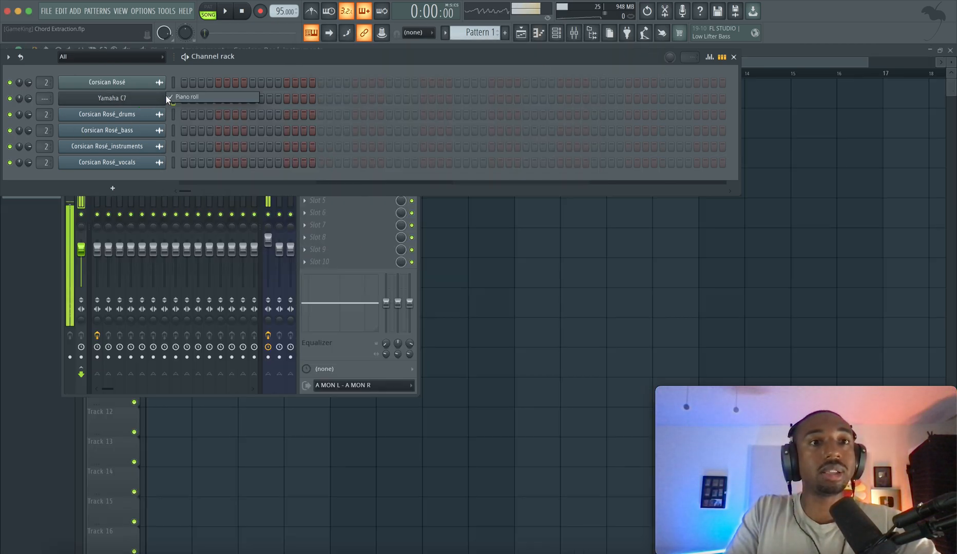
right_click(156, 98)
left_click(180, 98)
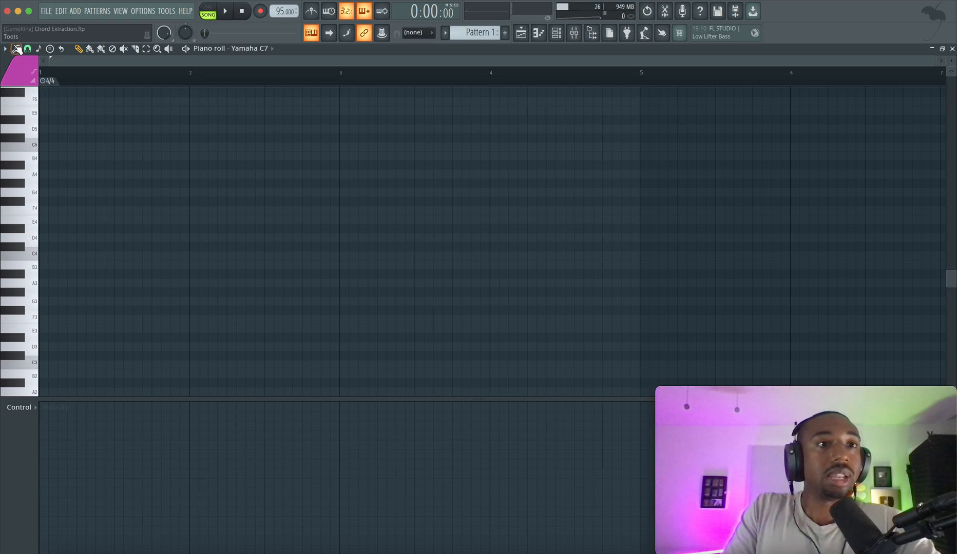
- Import "MIDI 2 DELETE.mid" from the Desktop into the Yamaha C7 piano roll and accept the import options
left_click(5, 48)
mouse_move(14, 62)
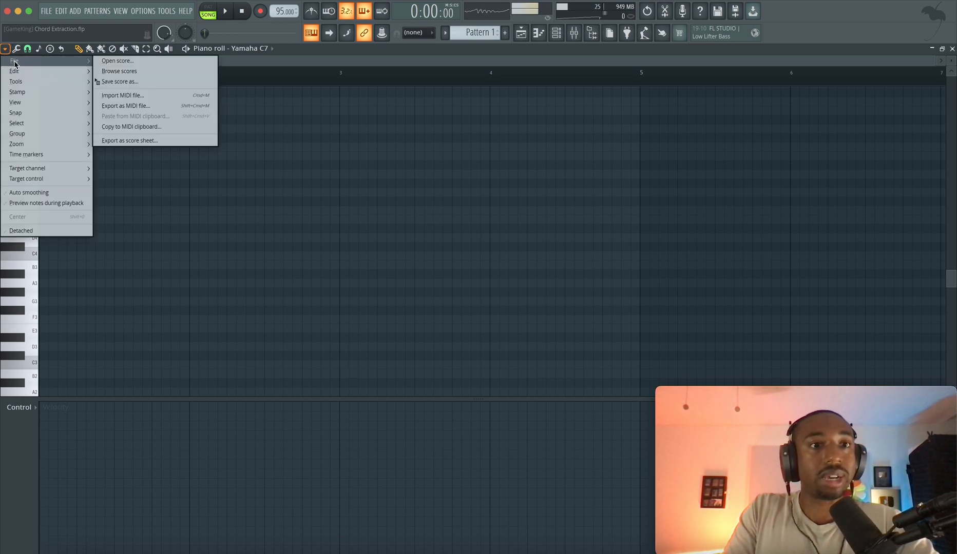
left_click(126, 96)
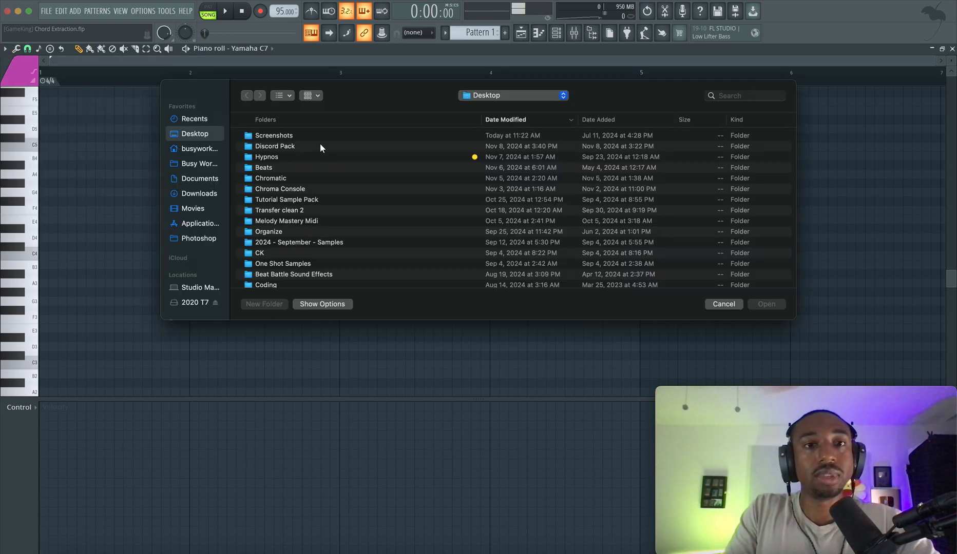
scroll(305, 165, "down", 10)
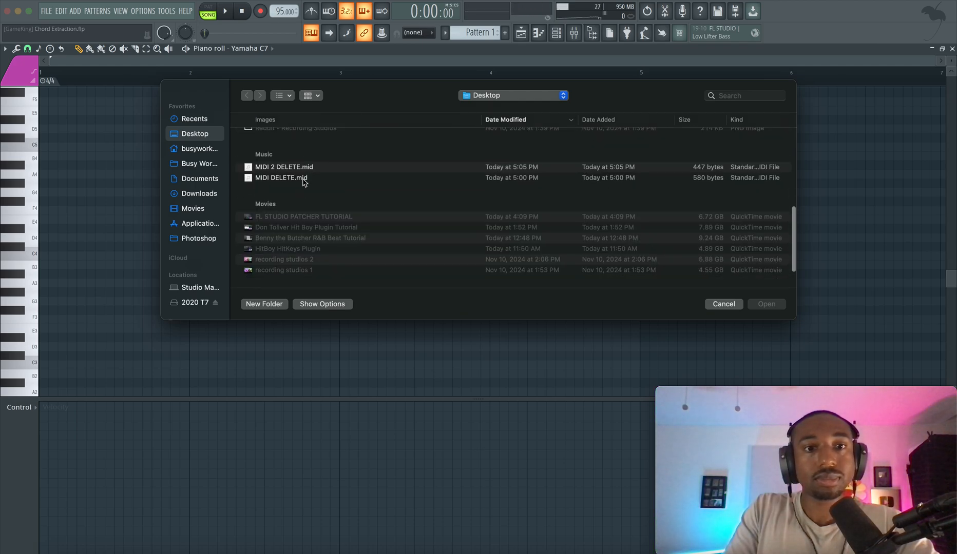
left_click(299, 170)
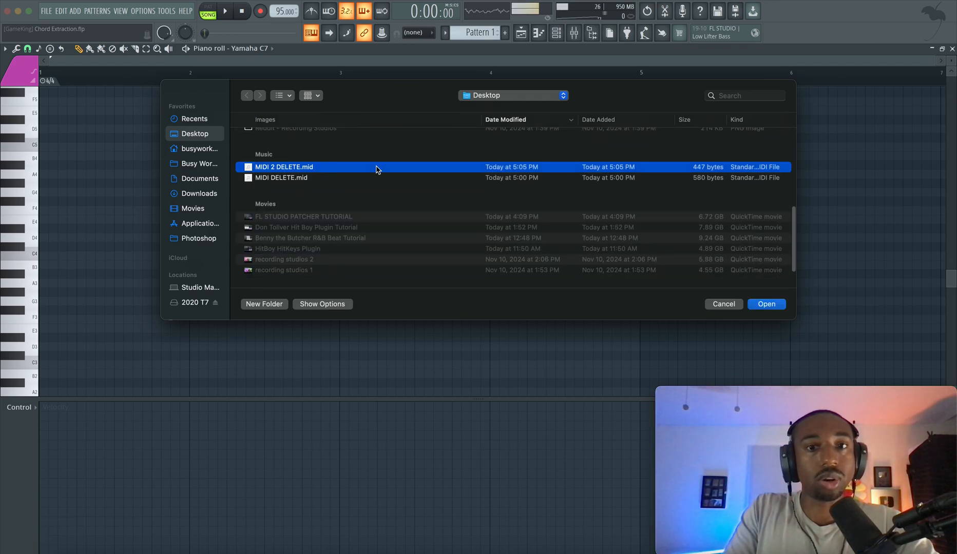
left_click(766, 304)
left_click(564, 342)
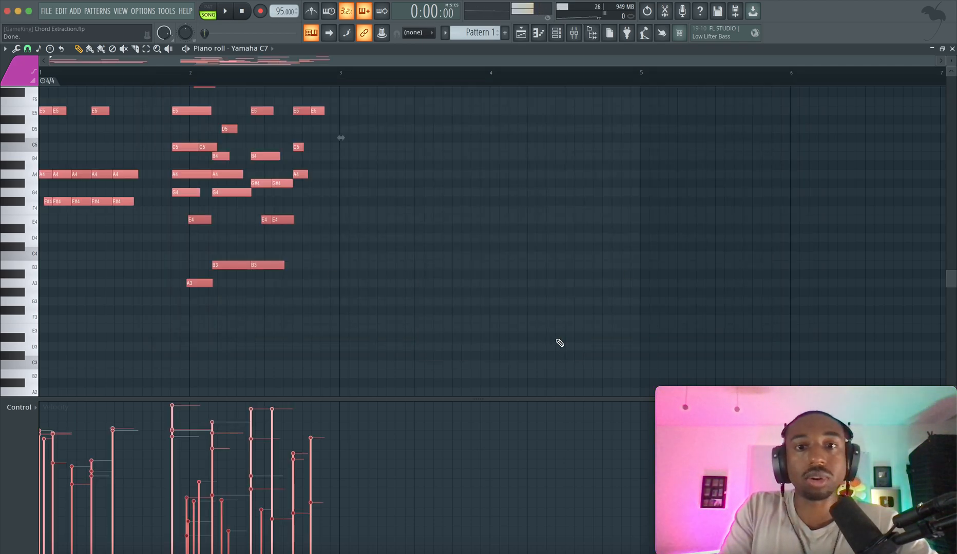
scroll(350, 225, "up", 5)
scroll(350, 225, "down", 1)
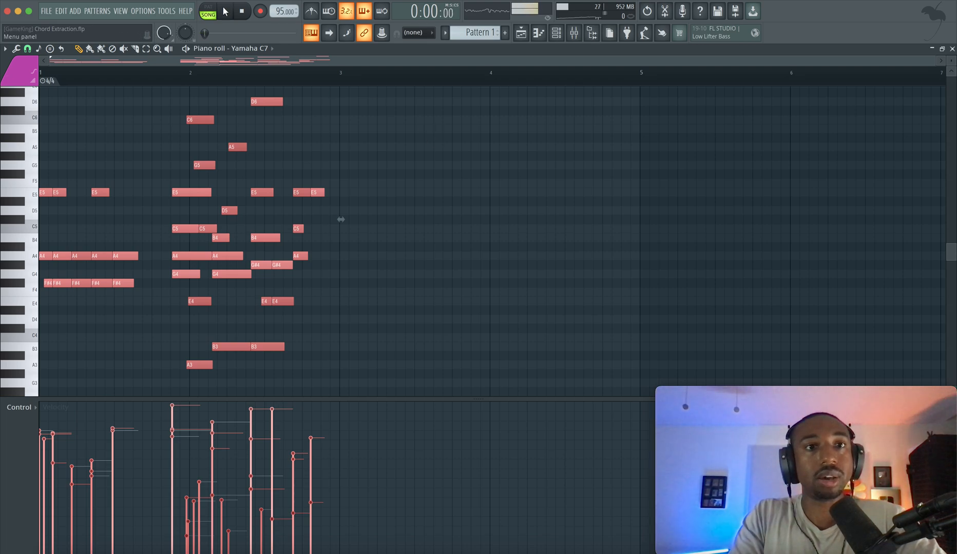
- Disable the Melodyne effect on mixer Insert 2
left_click(574, 33)
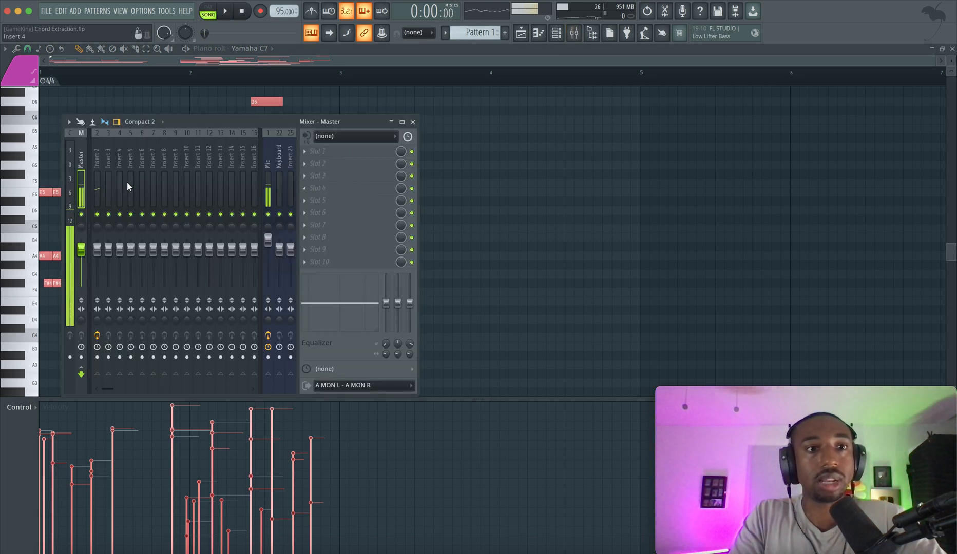
left_click(96, 185)
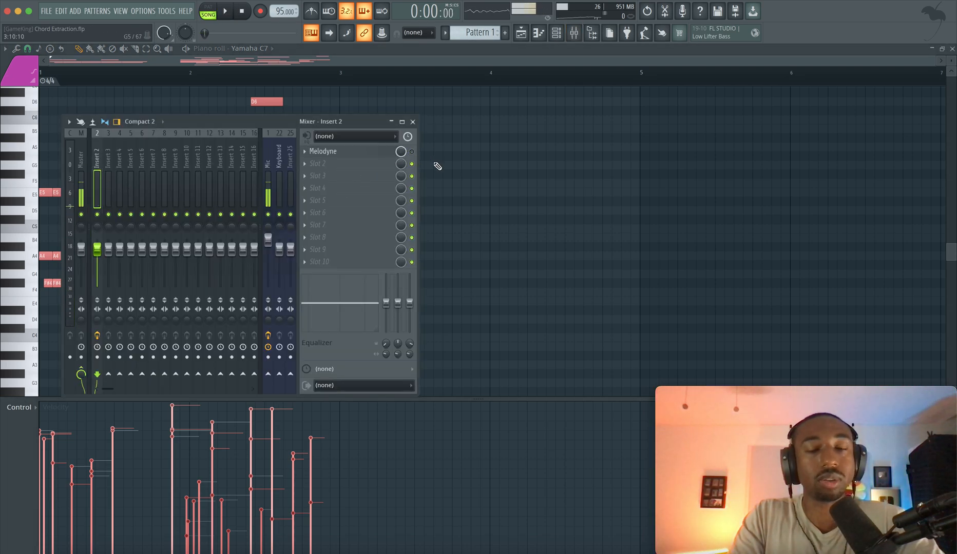
left_click(460, 172, "super")
- Mute the Corsican Rosé_instruments clip on Track 4 of the playlist
left_click(524, 34)
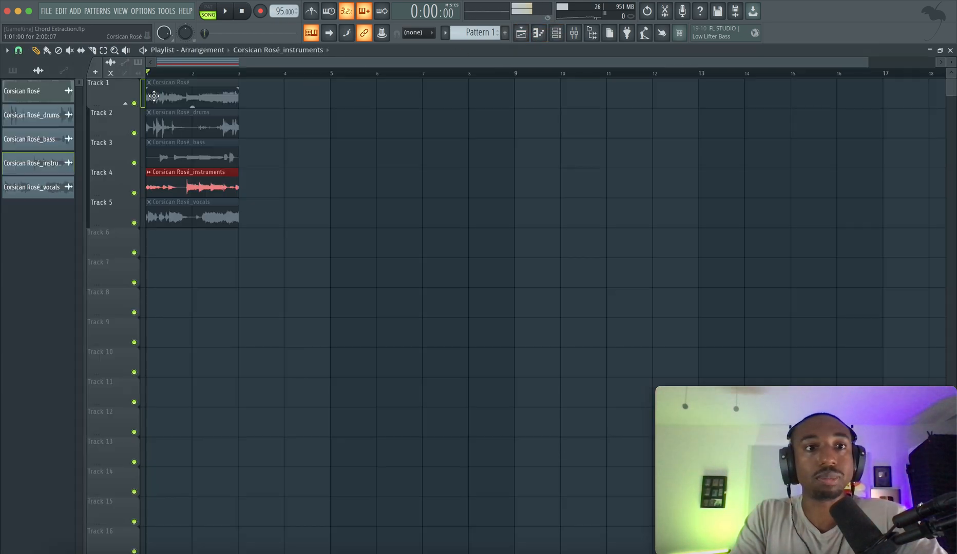
left_click(70, 51)
left_click(221, 181)
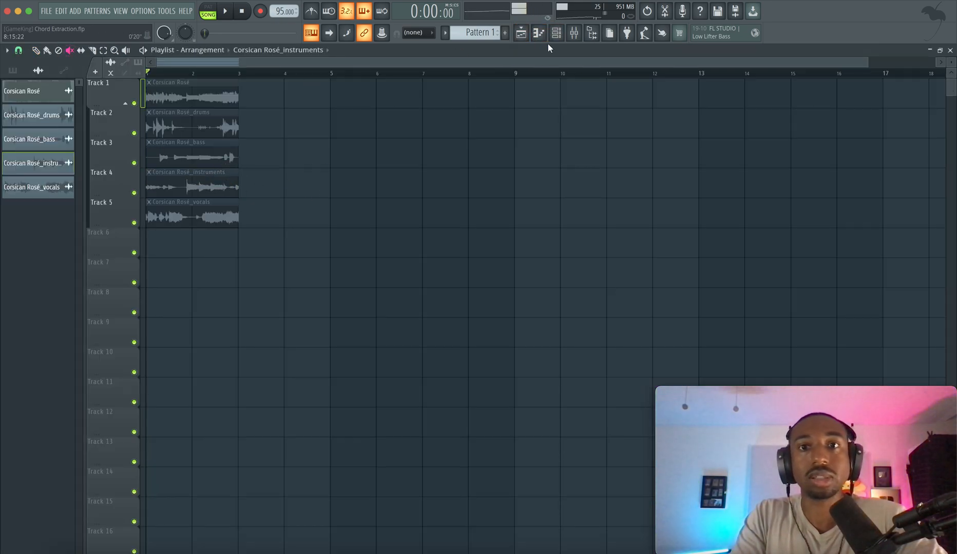
- Switch playback to pattern mode and play the imported notes in the Yamaha C7 piano roll
left_click(556, 32)
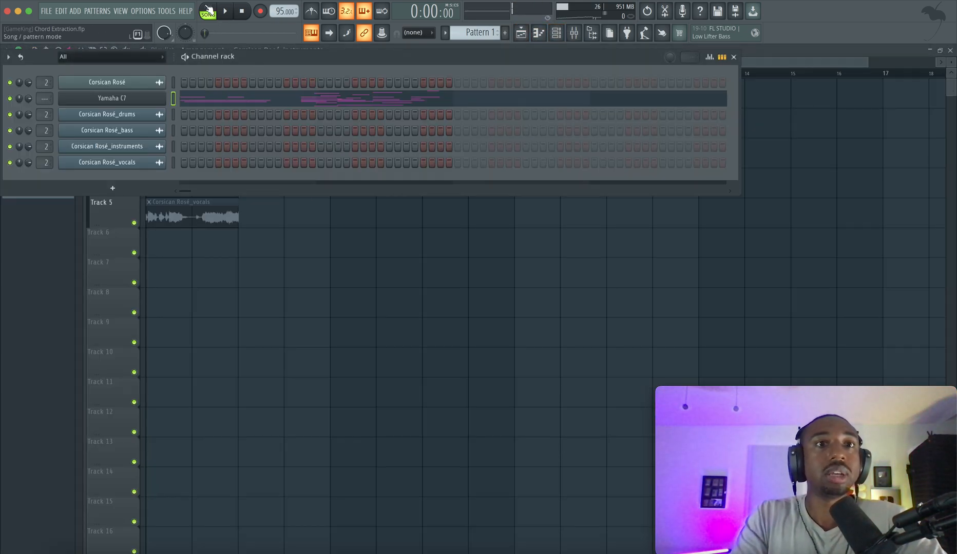
key("space")
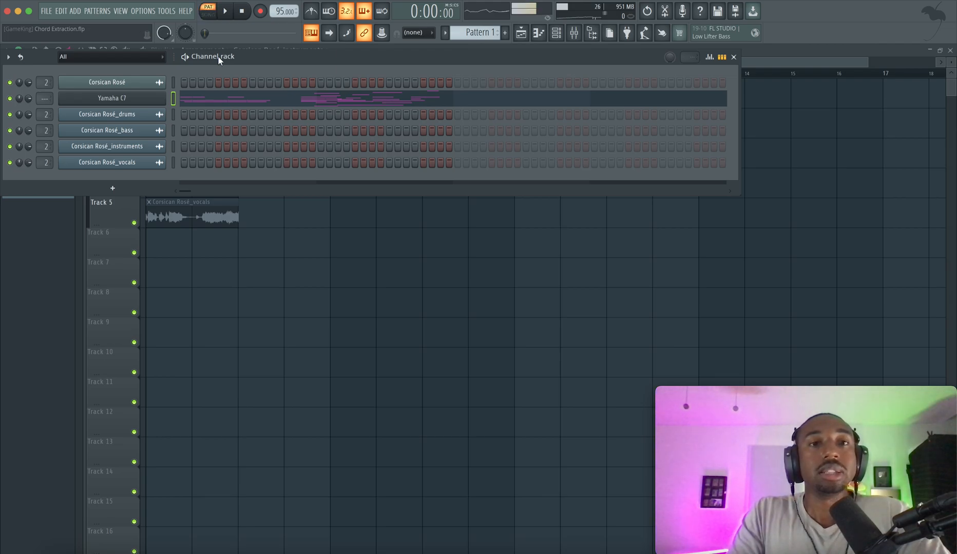
left_click(214, 105)
key("space")
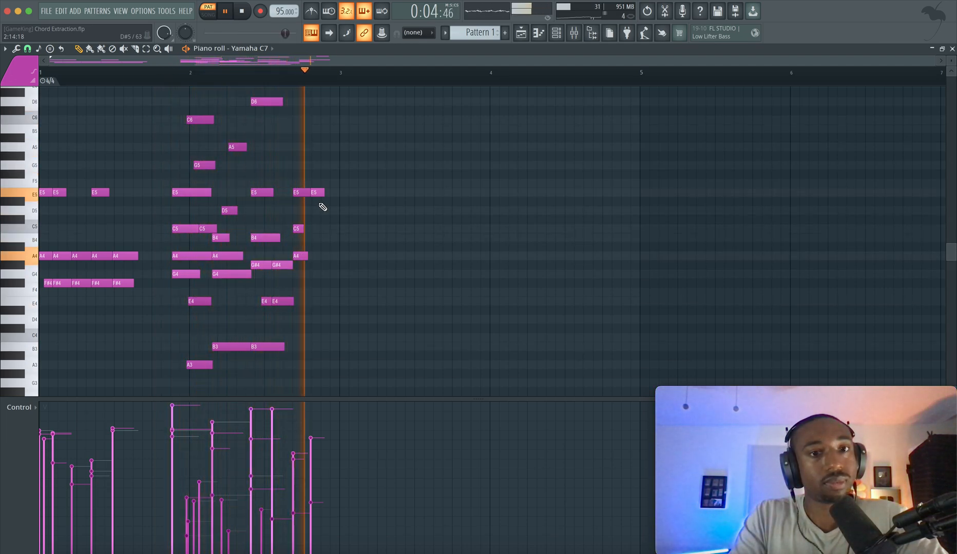
key("space")
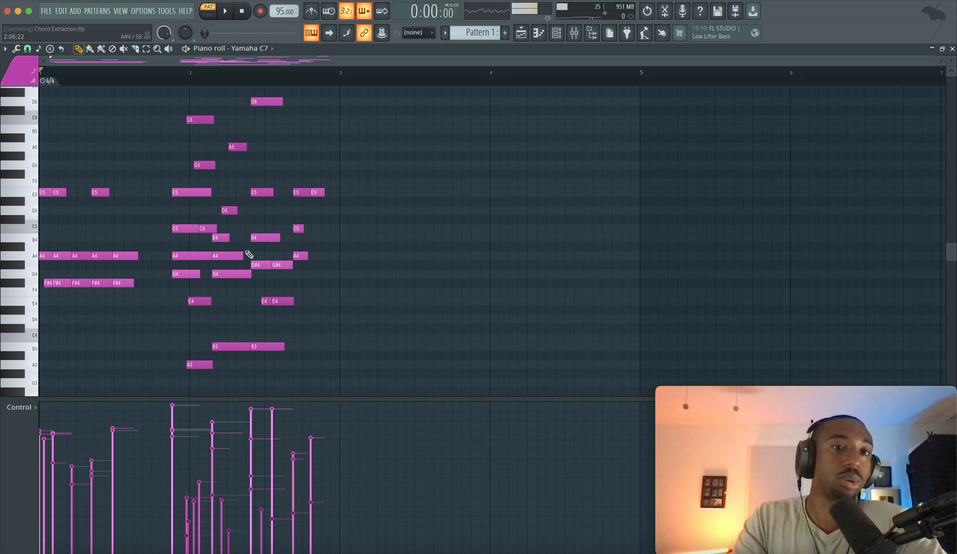
key("space")
key("space")
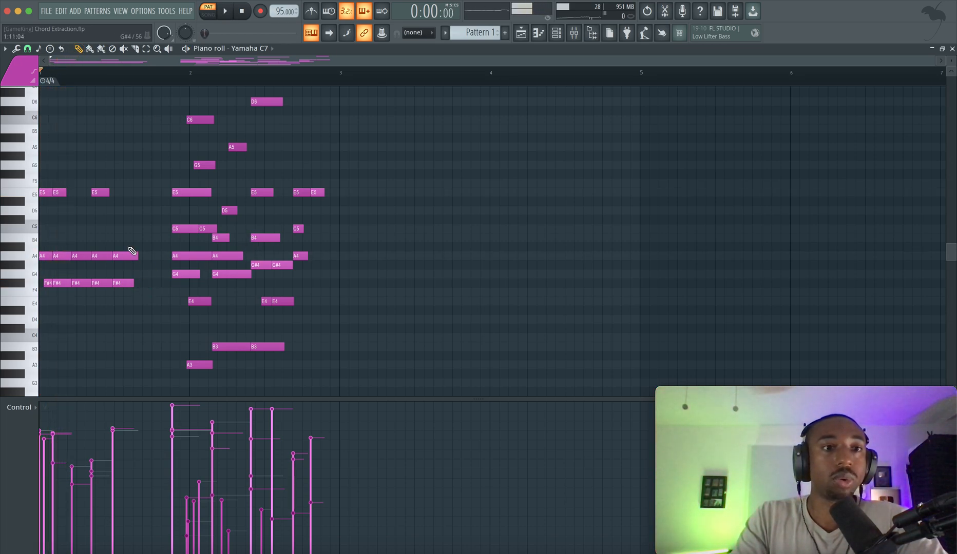
- Try the three E5 notes in bar 1 an octave lower, return them to E5, and play the pattern
left_click_drag(119, 188, 2, 200)
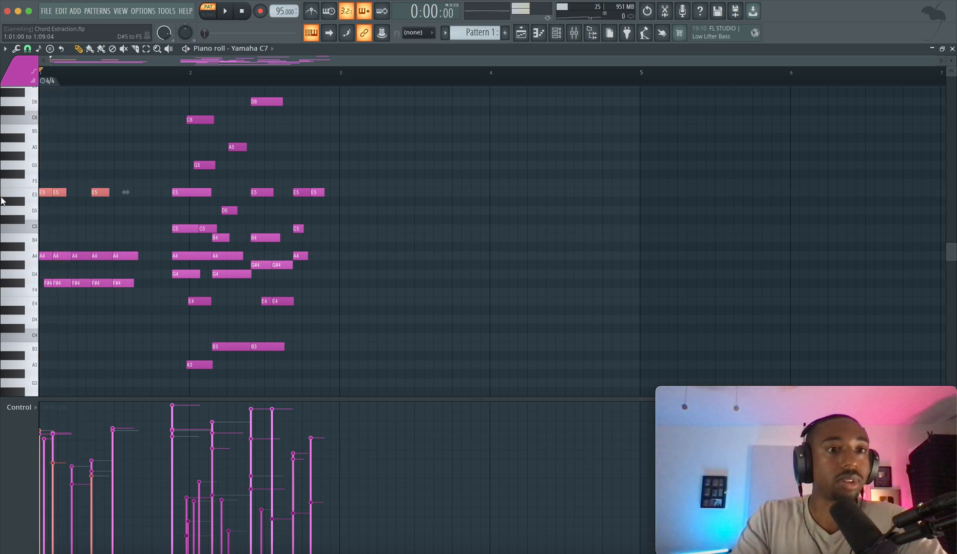
key("super+Down")
key("super+Up")
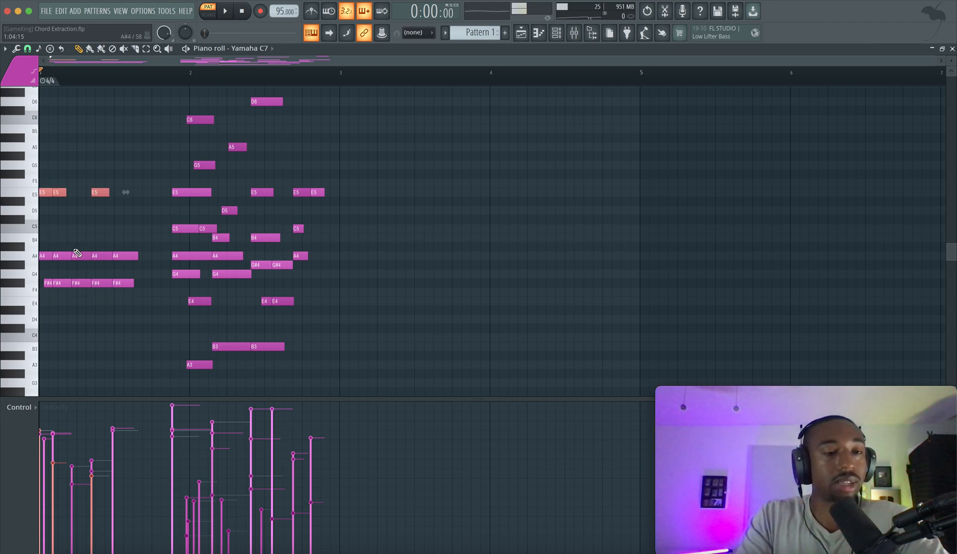
key("space")
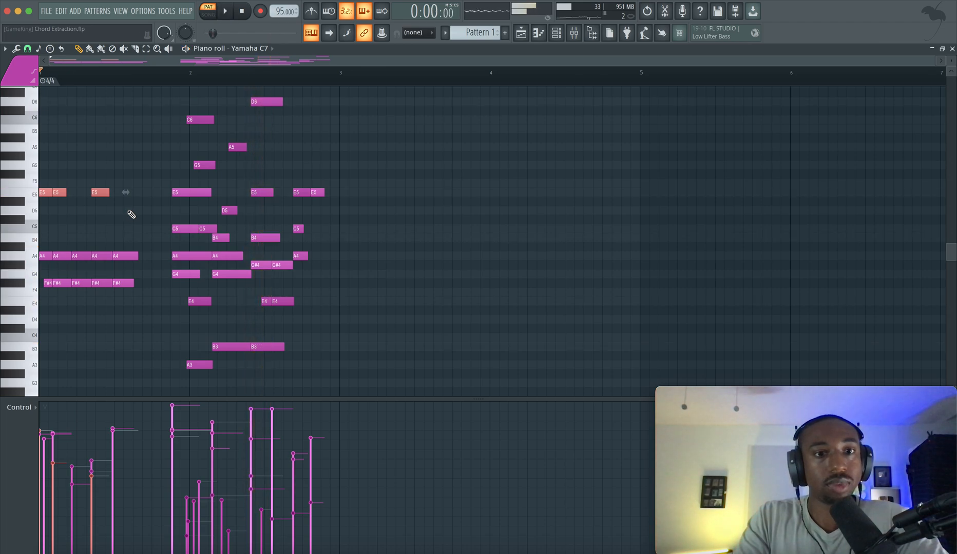
key("space")
- Lengthen the first E4 note in bar 2, and play the pattern to hear the chords
scroll(164, 229, "down", 3)
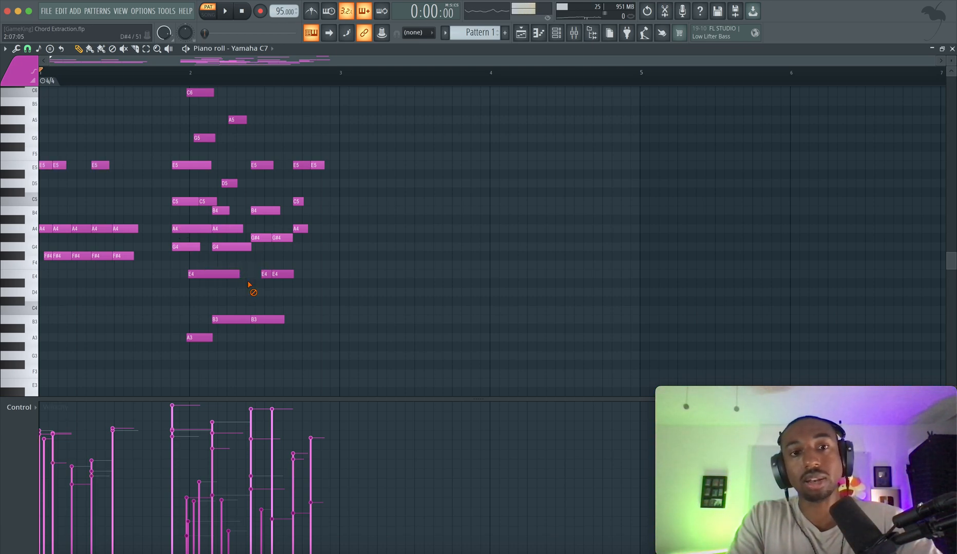
scroll(248, 285, "up", 3)
scroll(249, 285, "up", 5)
scroll(248, 284, "down", 5)
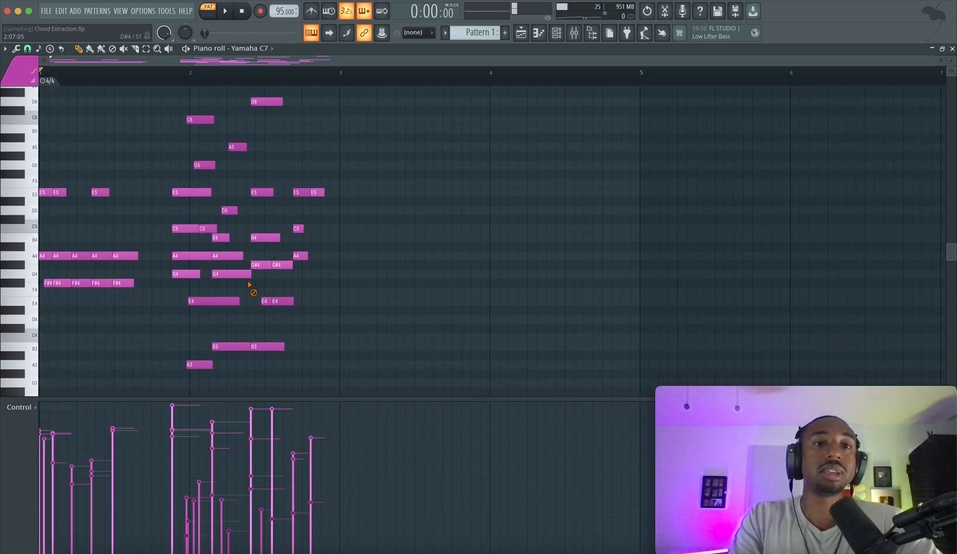
scroll(215, 272, "up", 3)
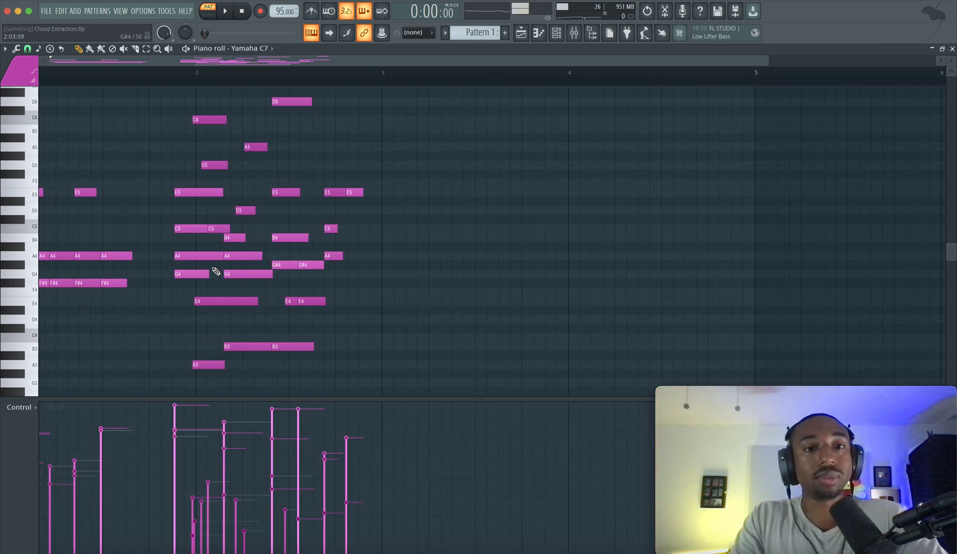
scroll(214, 271, "down", 3)
key("space")
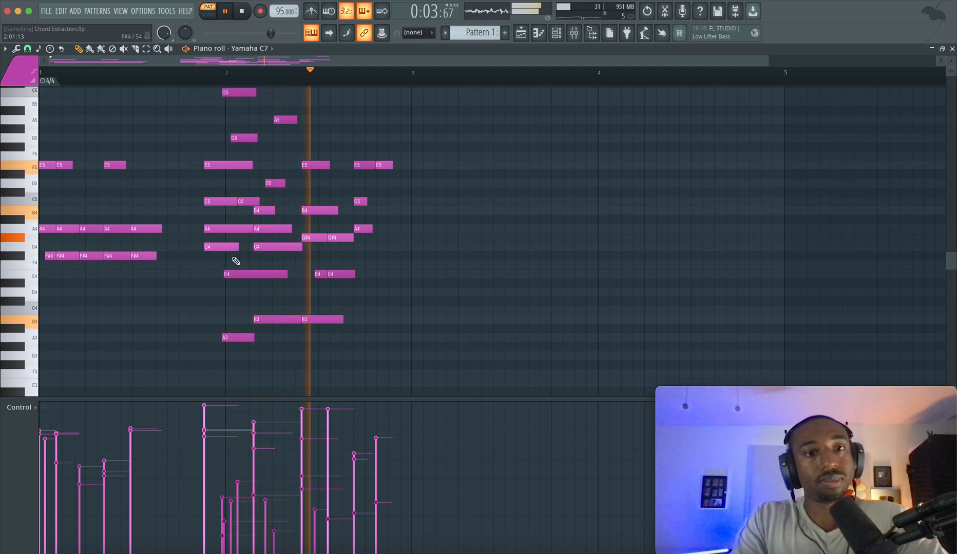
key("space")
- Lengthen the D5, B4 and A4 notes in bar 2, and extend the whole second note group except the low A3 by about a third of a bar
scroll(290, 270, "up", 3)
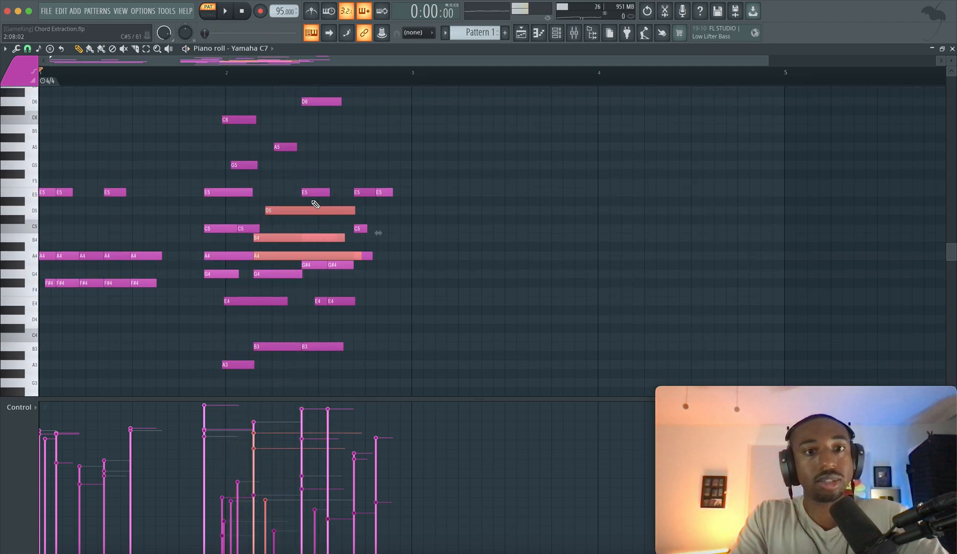
right_click(339, 185)
left_click_drag(399, 357, 231, 96)
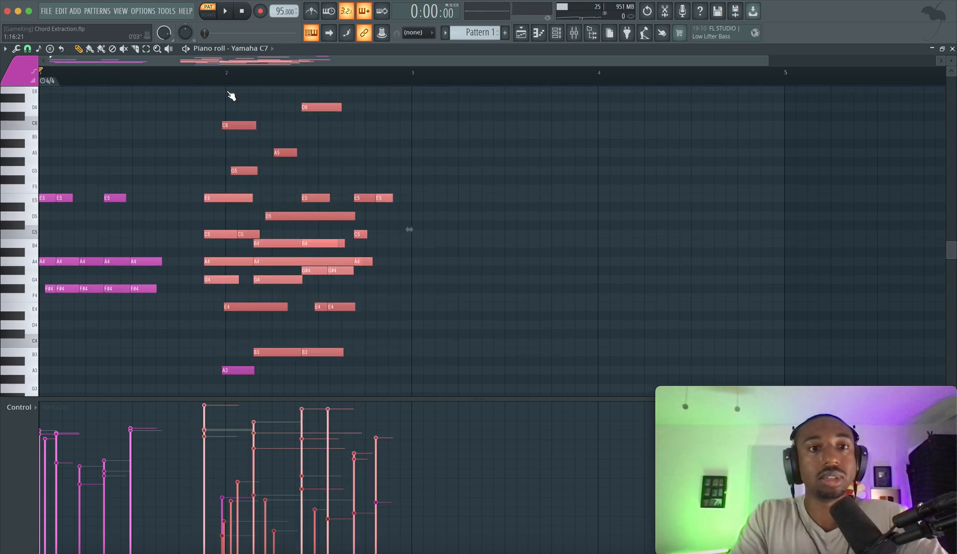
left_click_drag(249, 198, 319, 198)
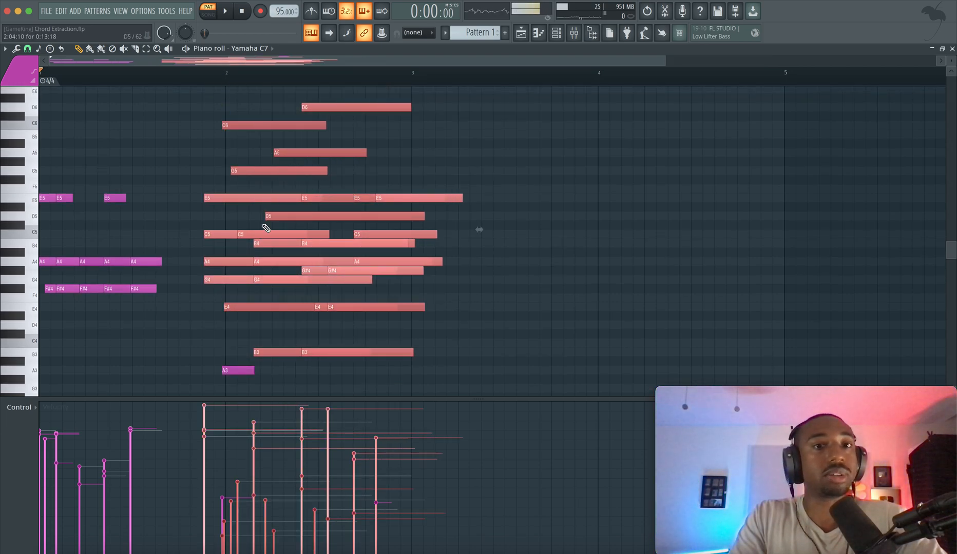
- Lengthen the low A3 note in bar 2, and run the Remove Overlaps script with the note end time option Max
scroll(266, 228, "down", 3)
left_click(249, 314)
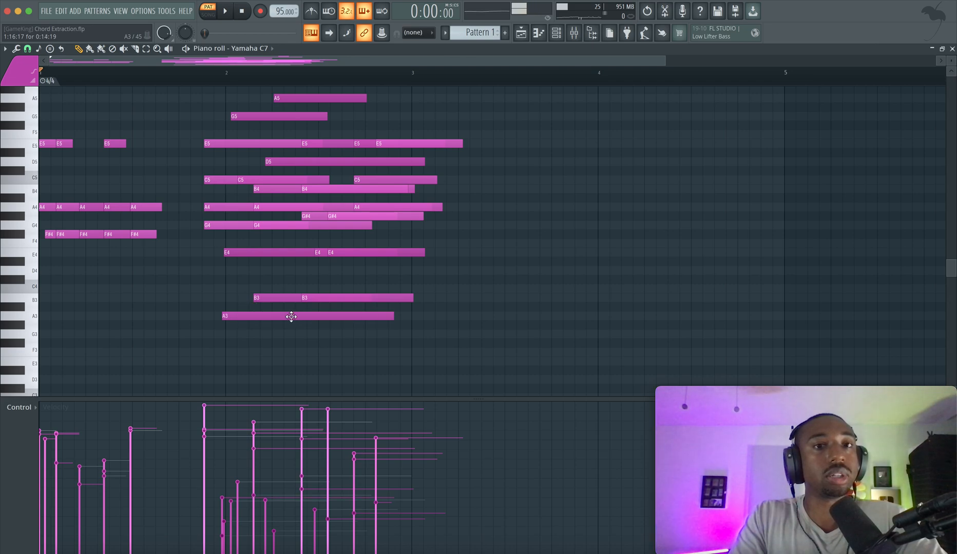
left_click(16, 49)
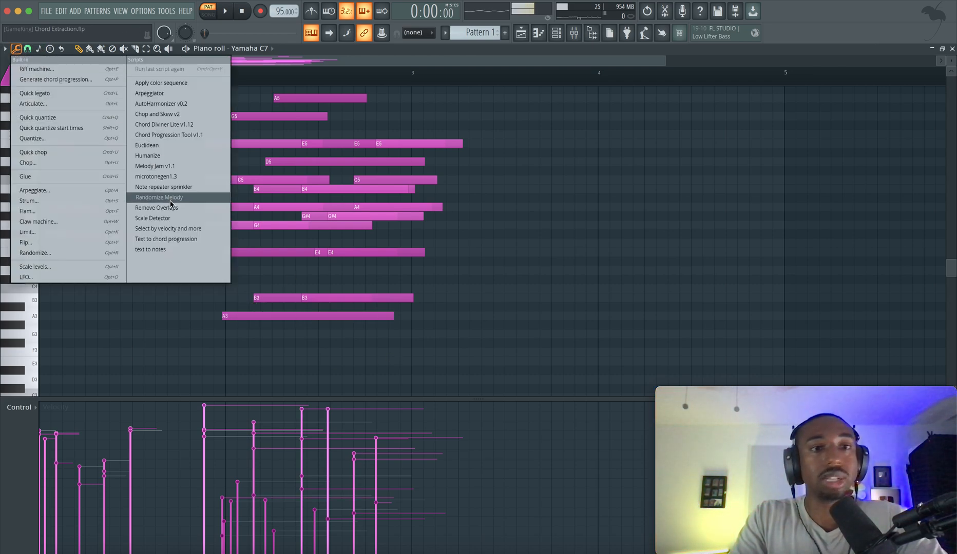
left_click(156, 208)
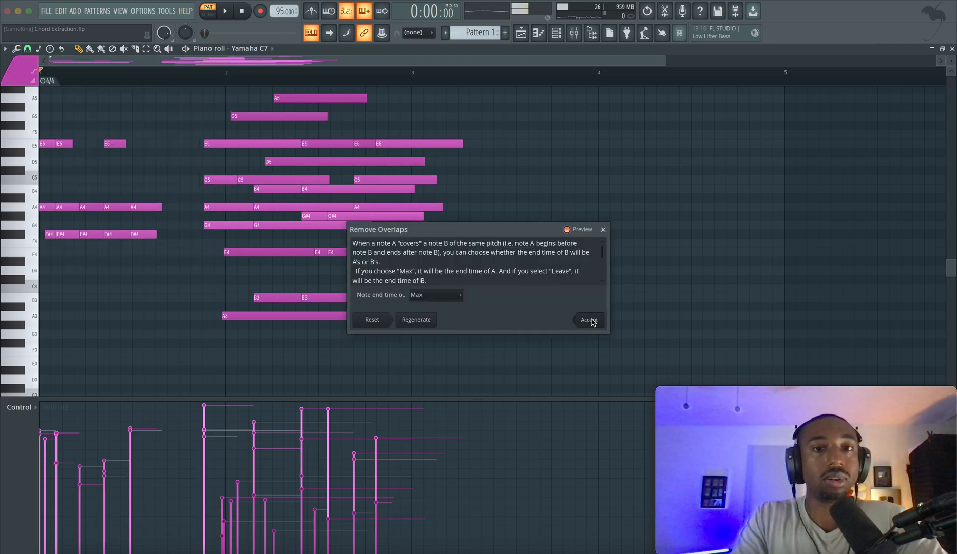
left_click(591, 320)
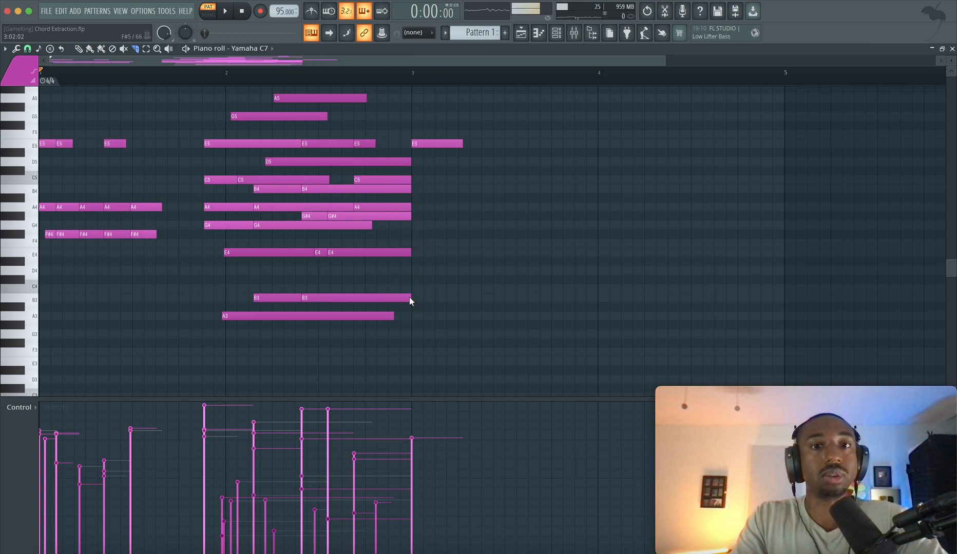
- Slice the long notes at the start of bar 3, delete the parts beyond it, and play the pattern
key("super+z")
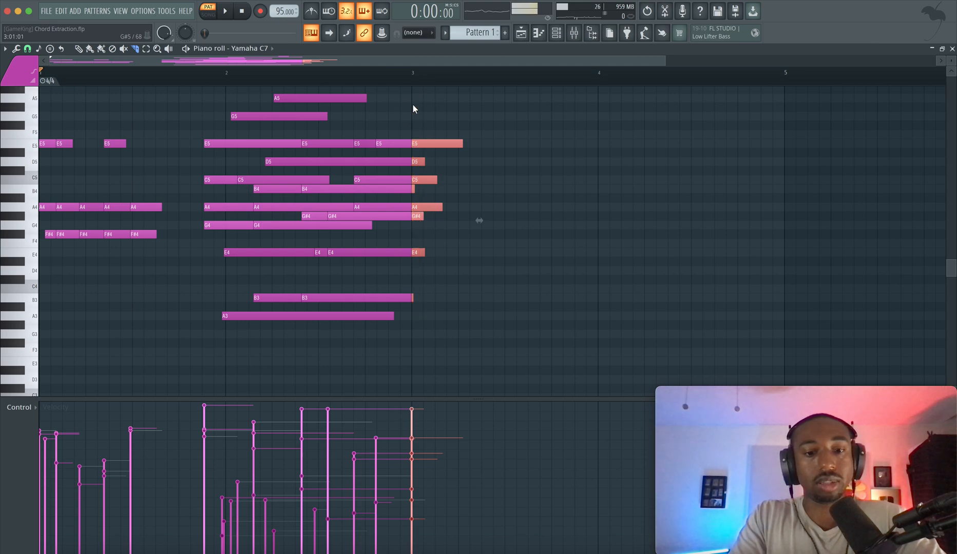
key("Delete")
key("space")
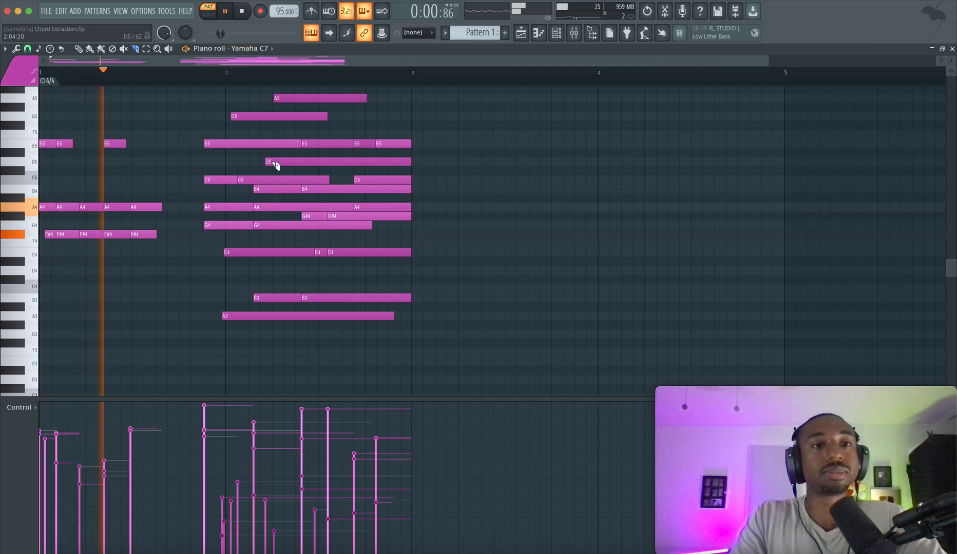
scroll(256, 165, "up", 2)
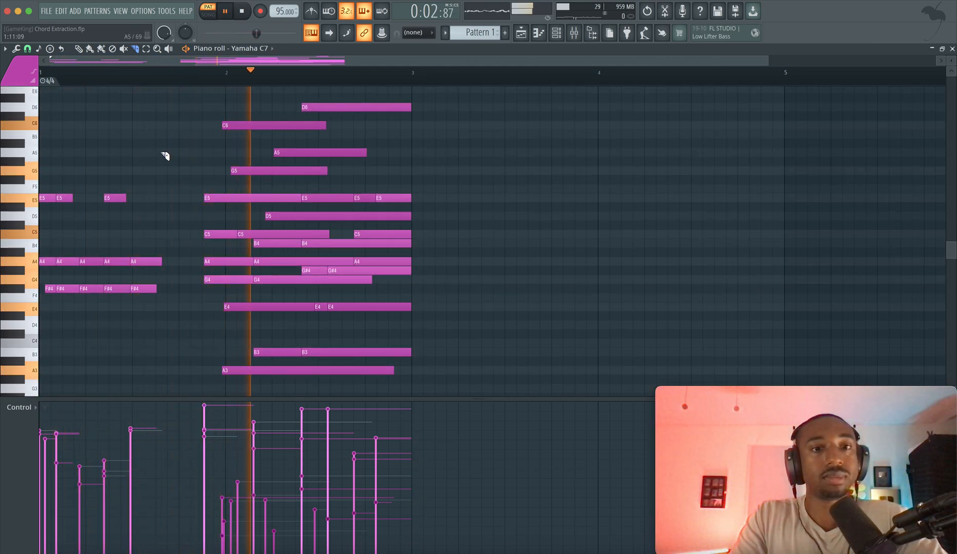
key("space")
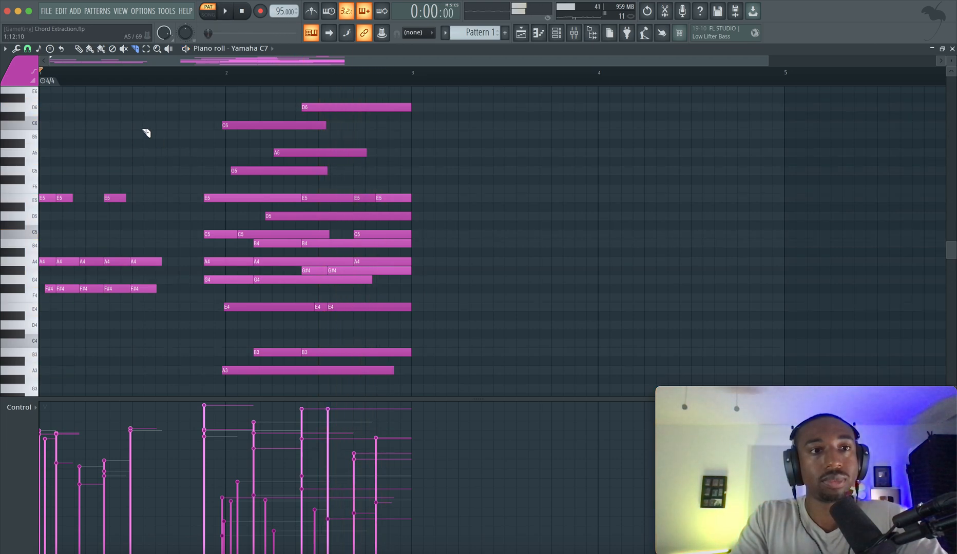
- Quantize all the notes with the Default template, and play the pattern
key("alt+q")
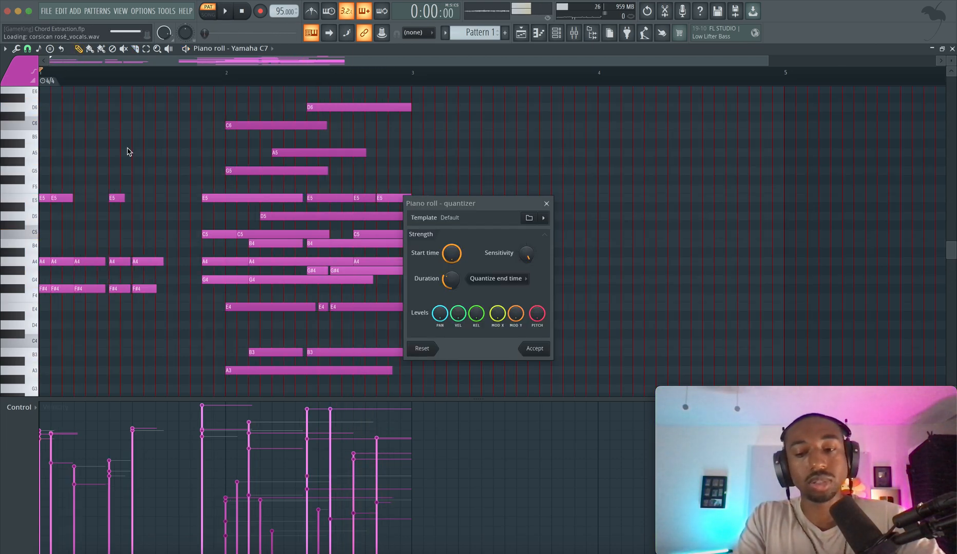
key("Return")
key("space")
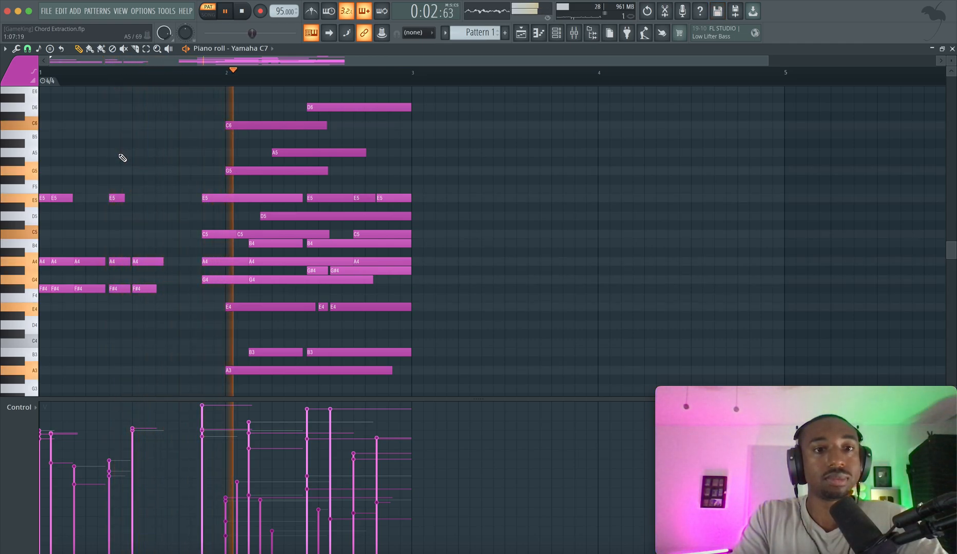
key("space")
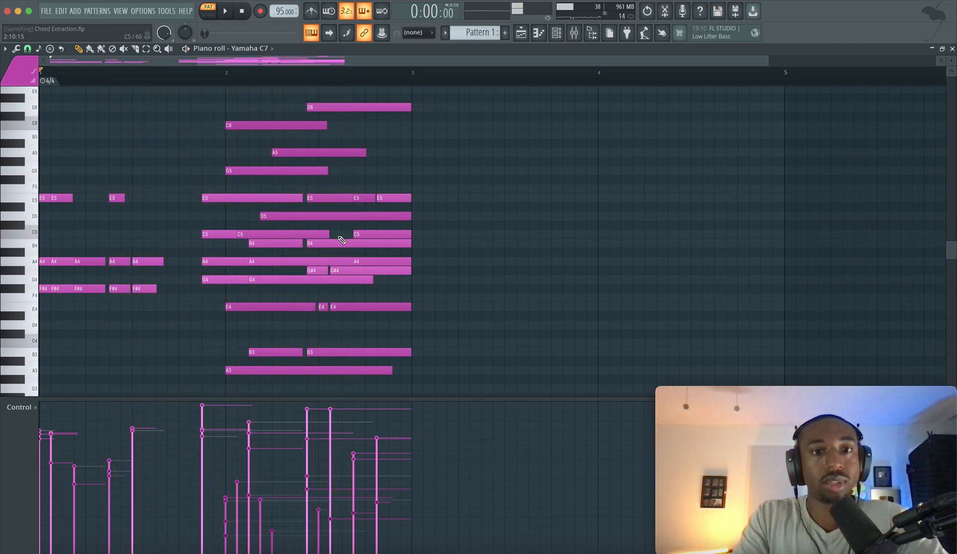
- Shorten the first E4 note in bar 2, and align the short second E4 with the start of the second B3 note
scroll(318, 197, "up", 3)
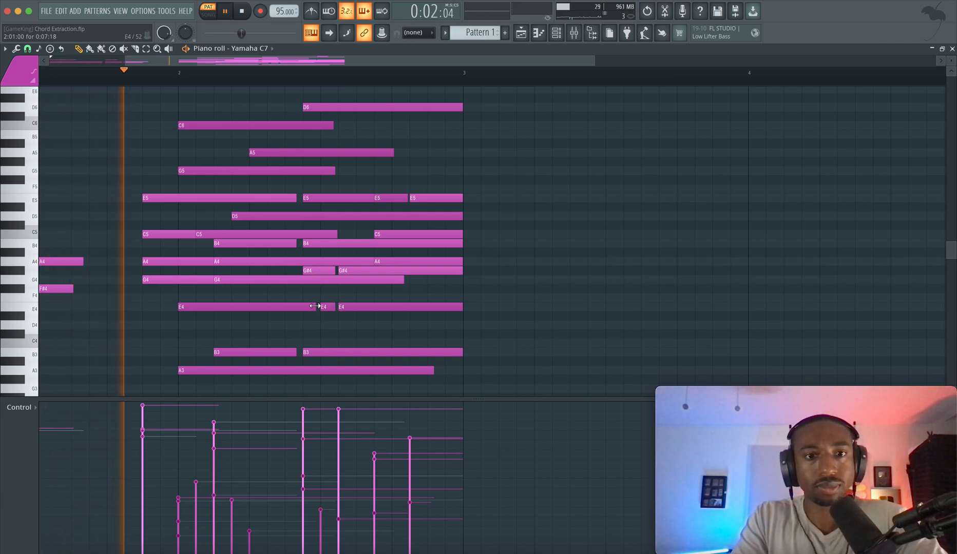
left_click_drag(317, 307, 301, 305)
left_click(315, 307)
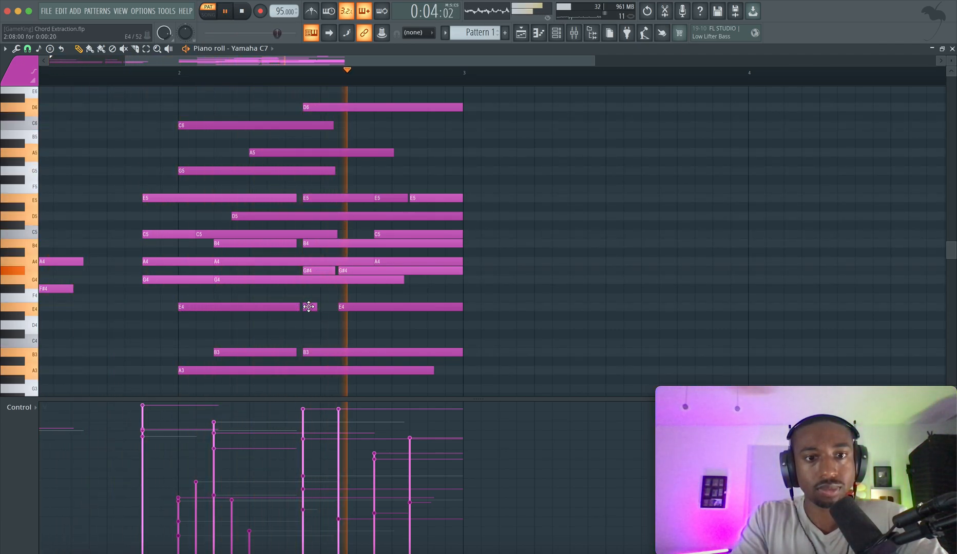
key("space")
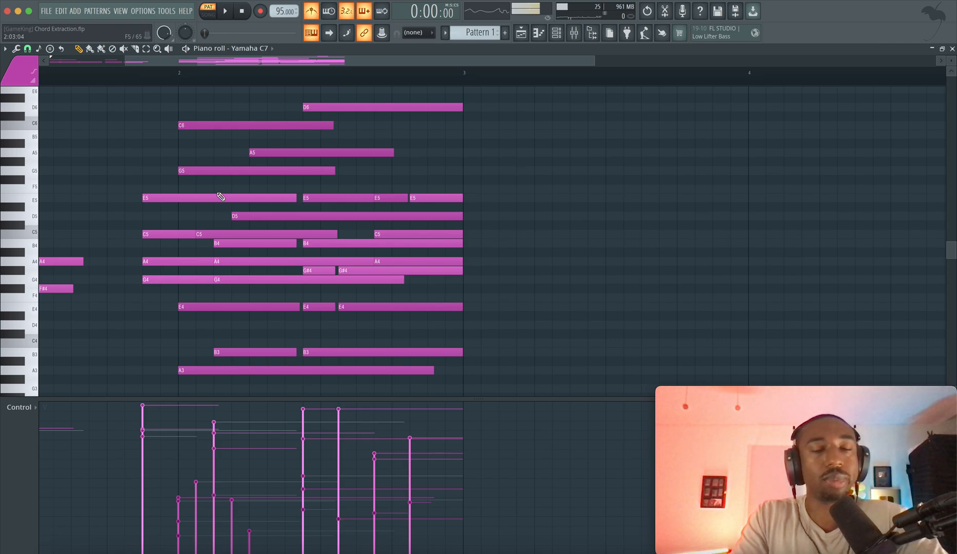
- Strum the E5, A4 and F#4 notes of bar 1, and play the pattern with the metronome on
scroll(222, 197, "left", 3)
left_click_drag(218, 318, 112, 181)
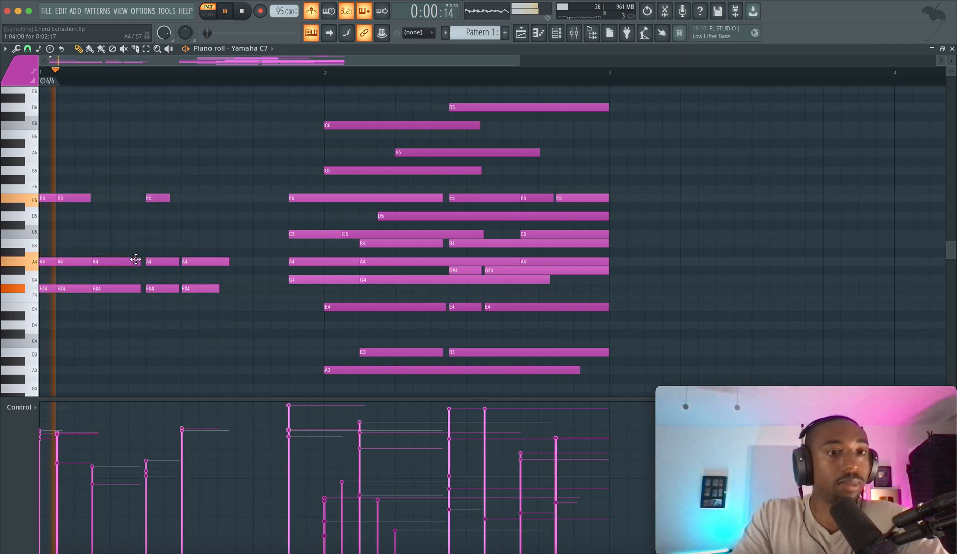
left_click_drag(215, 314, 41, 170)
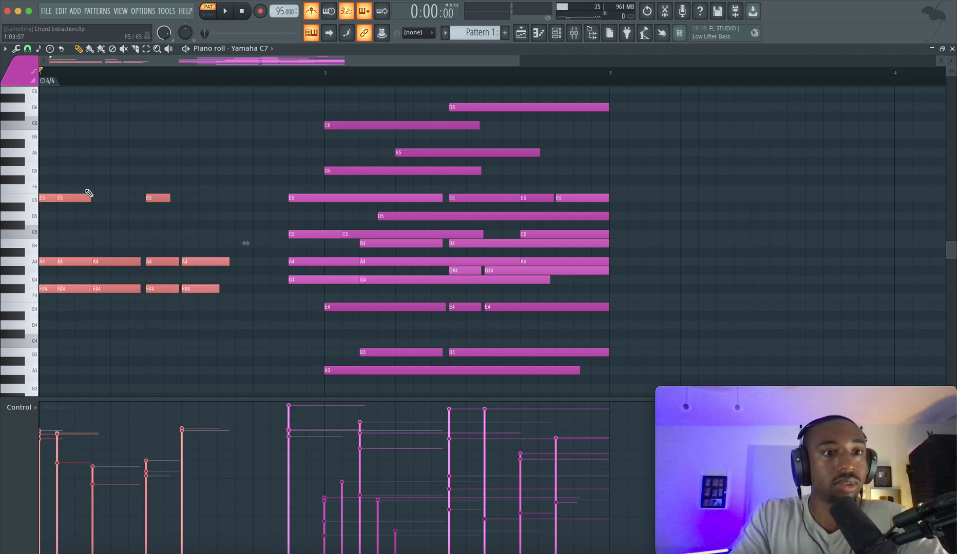
key("alt+s")
key("Return")
key("space")
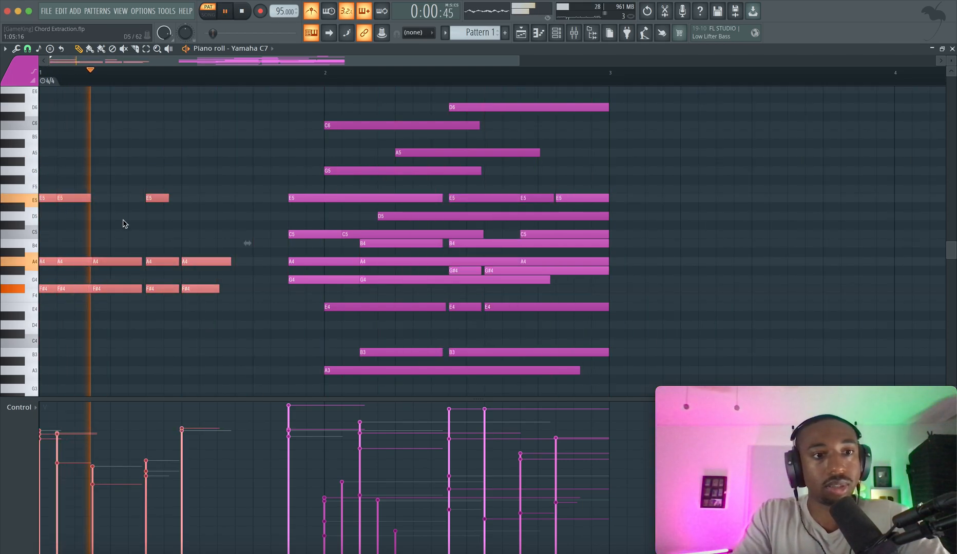
left_click(124, 220)
key("space")
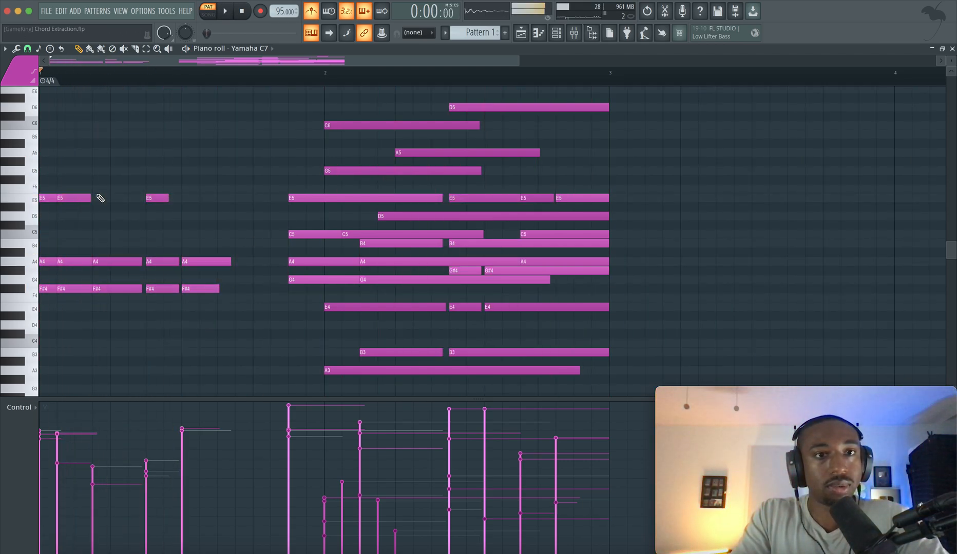
key("space")
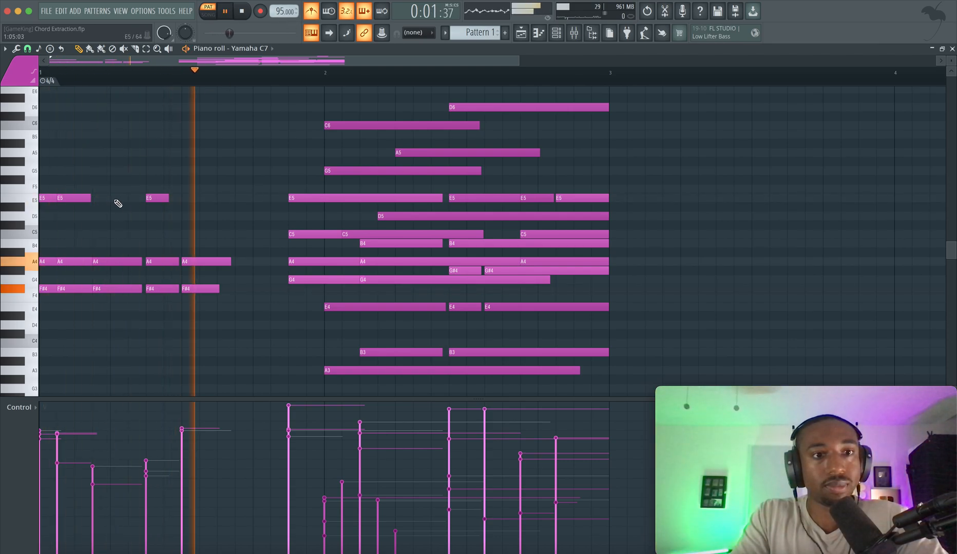
key("space")
- Stretch all the notes to about 114% so the second note group starts at bar 2, and play the pattern
key("ctrl+a")
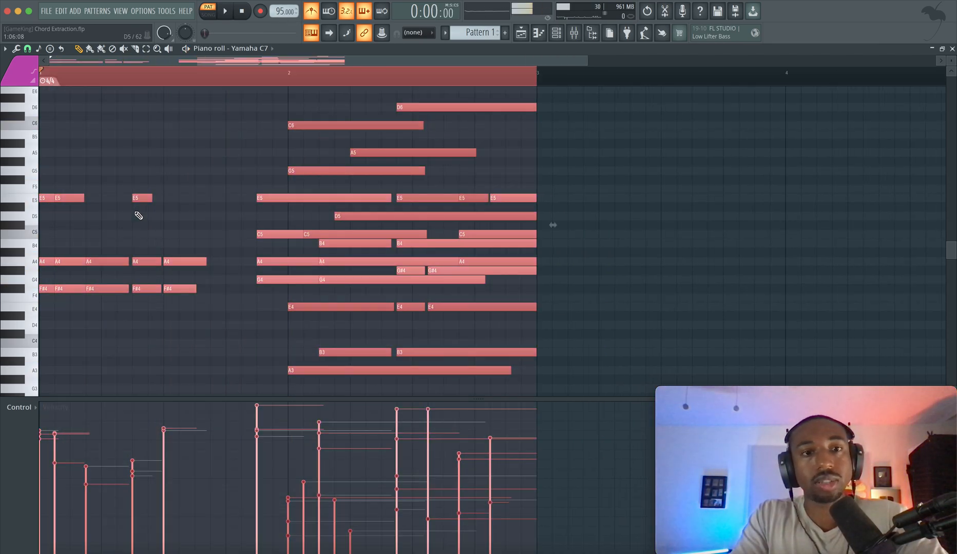
scroll(493, 216, "down", 3)
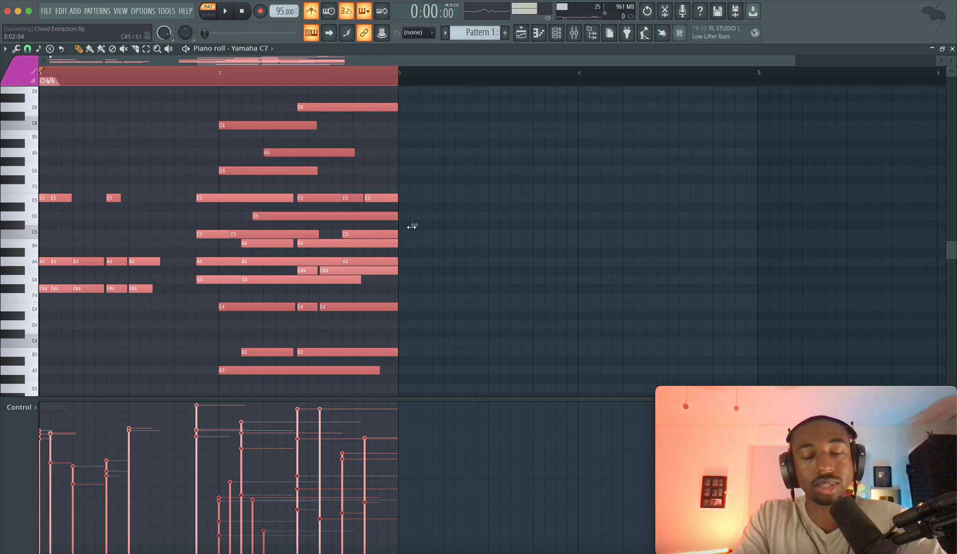
left_click_drag(432, 227, 464, 230)
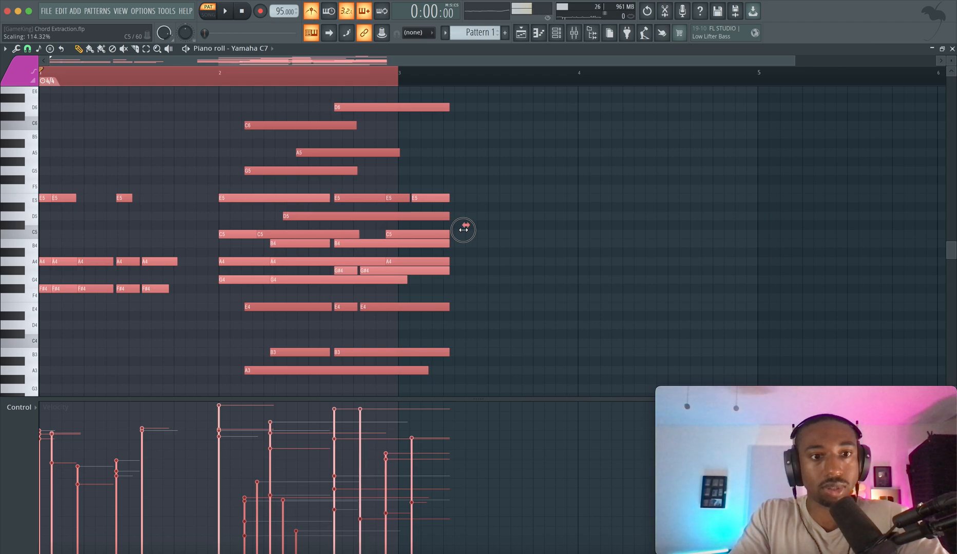
key("space")
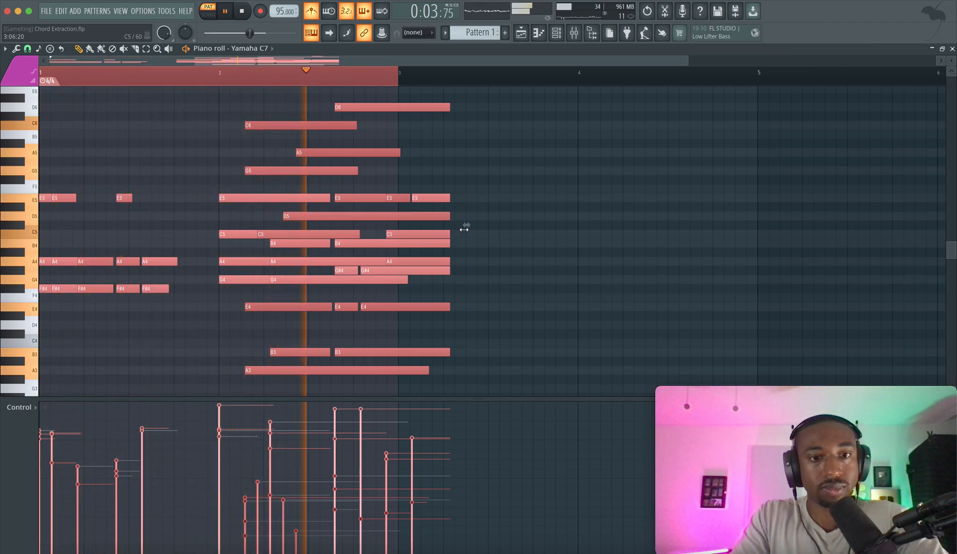
key("space")
- Move the first B4, second A4, second G4, D5, A5 and first B3 notes in bar 2 slightly earlier, and play the pattern
left_click_drag(294, 280, 292, 265)
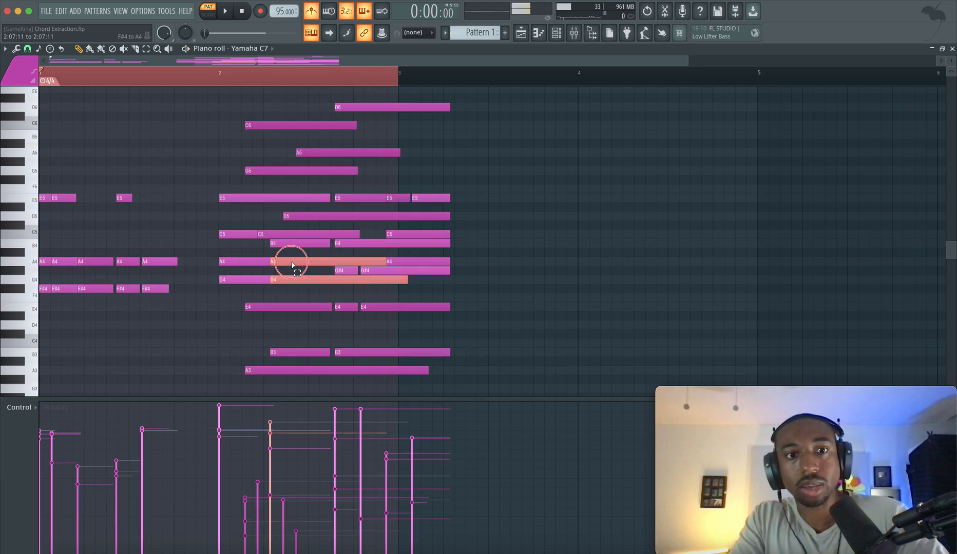
left_click_drag(251, 291, 251, 250)
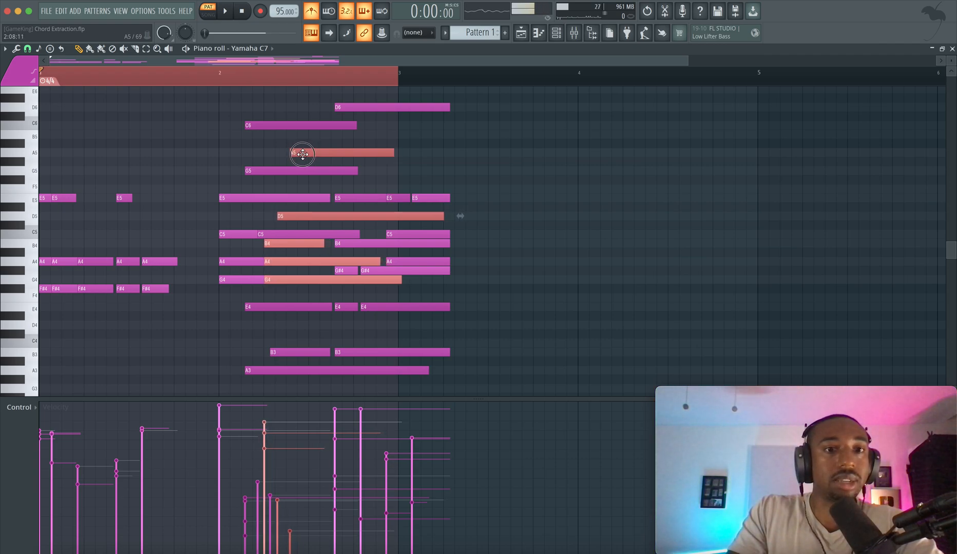
key("space")
left_click_drag(281, 350, 278, 349)
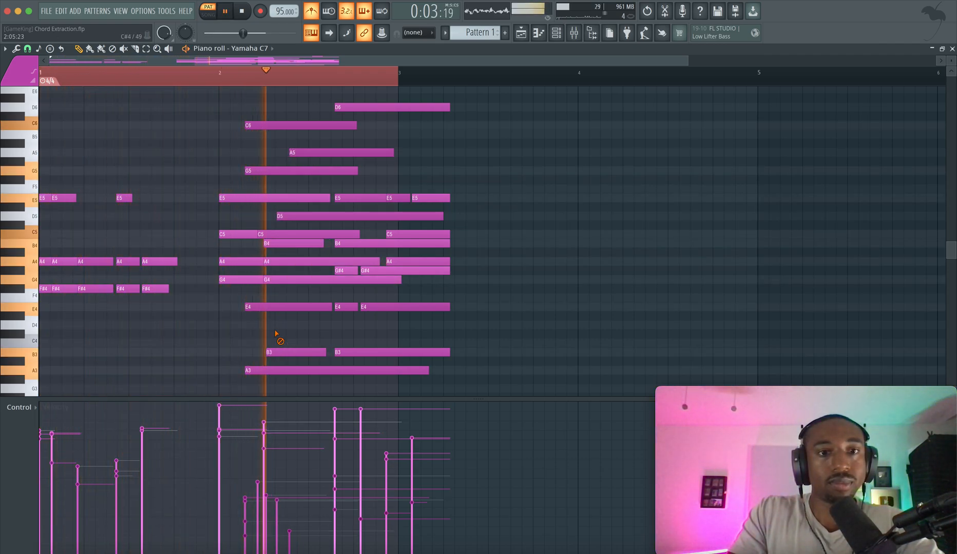
key("space")
- Move the chord of second E5, B4, E4, B3 and first G#4 notes earlier to the middle of bar 2, and play the pattern
left_click(342, 317)
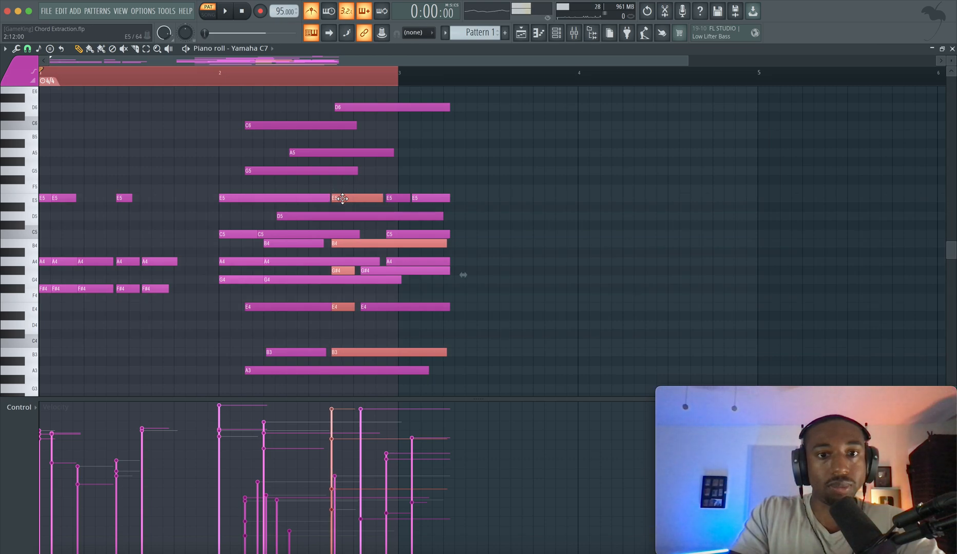
key("space")
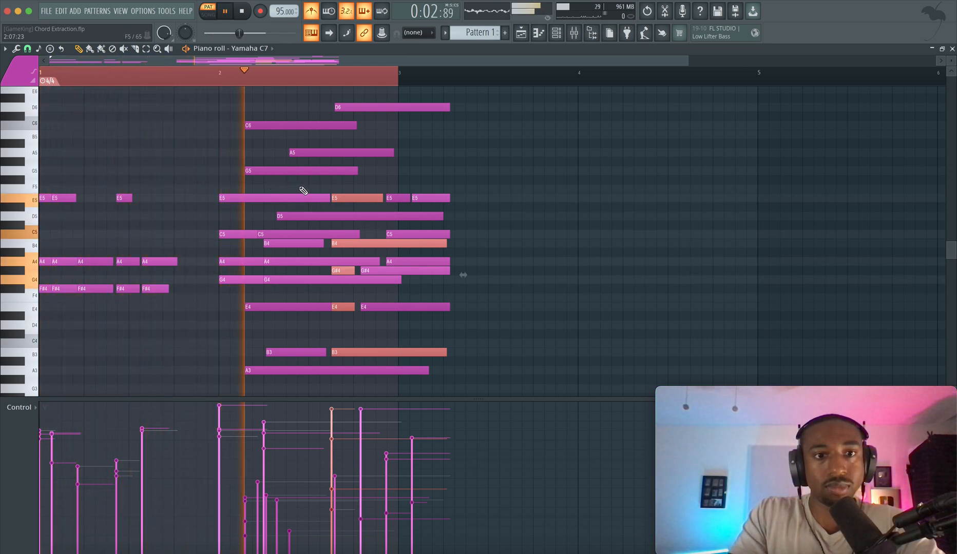
key("space")
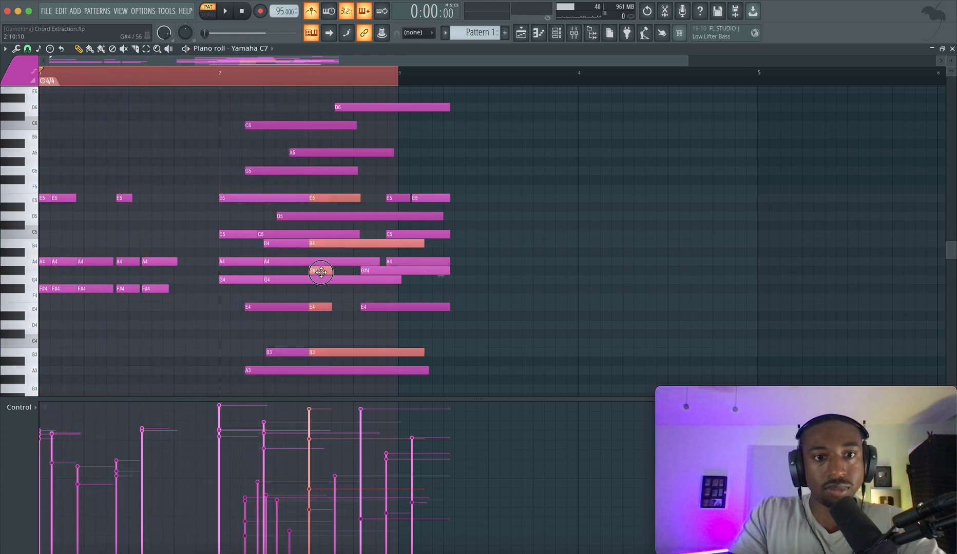
key("space")
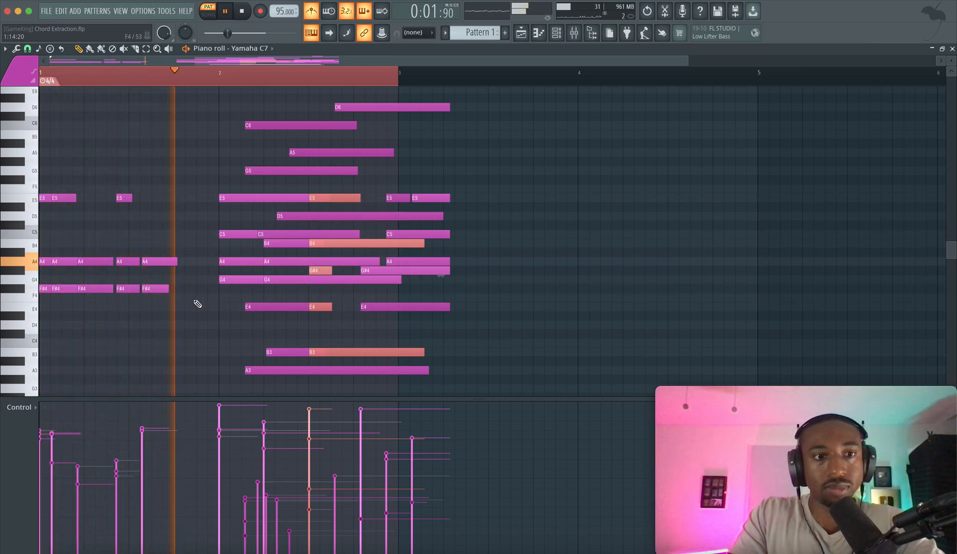
left_click_drag(191, 310, 68, 188)
key("space")
- Delete the last E4, G#4, A4, C5 and E5 notes running into bar 3, and cut the remaining notes off at bar 3
left_click_drag(425, 319, 431, 265)
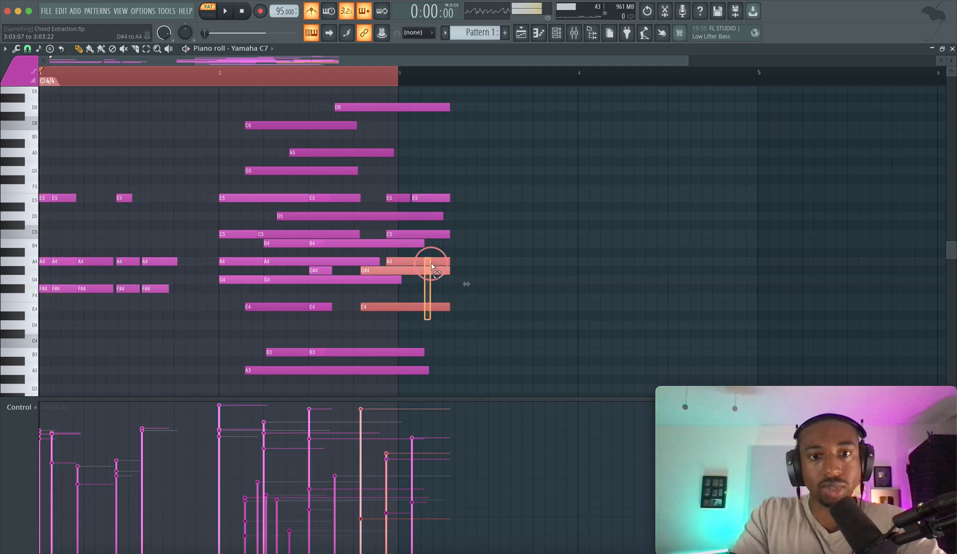
right_click(386, 199)
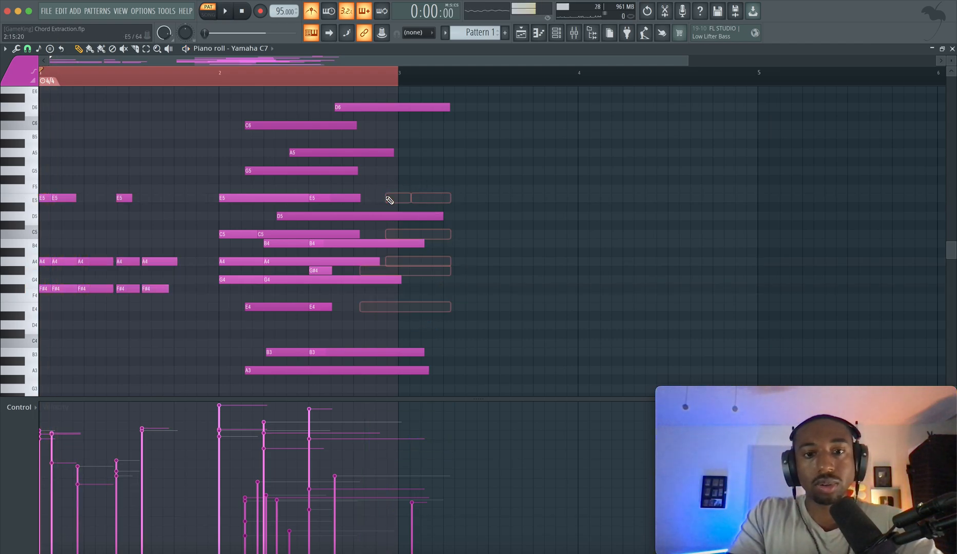
scroll(384, 218, "down", 3)
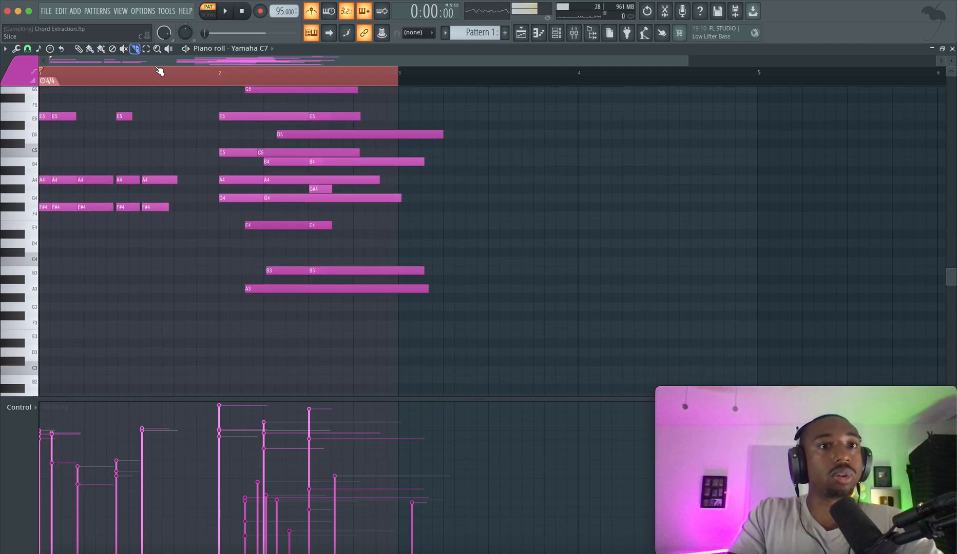
scroll(405, 97, "up", 8)
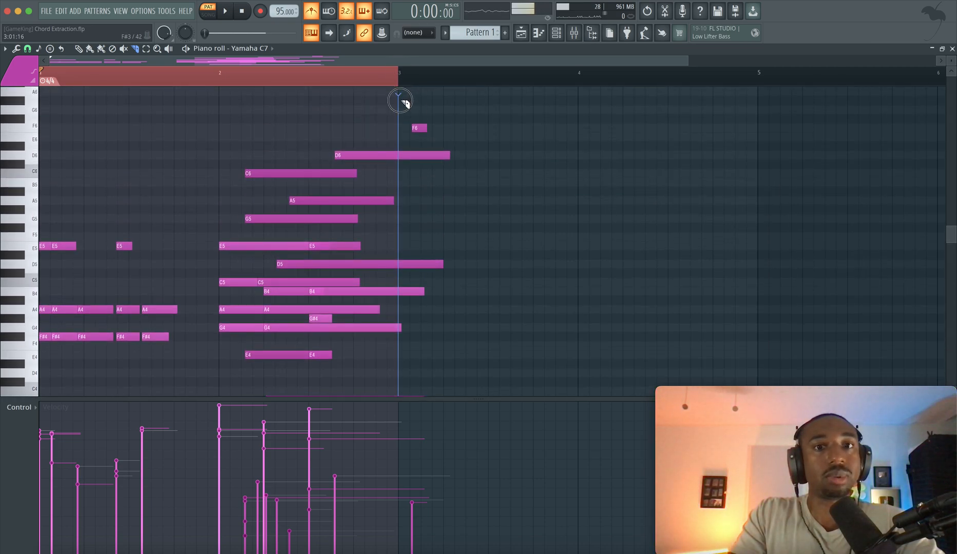
left_click_drag(446, 115, 406, 398)
scroll(368, 319, "up", 5)
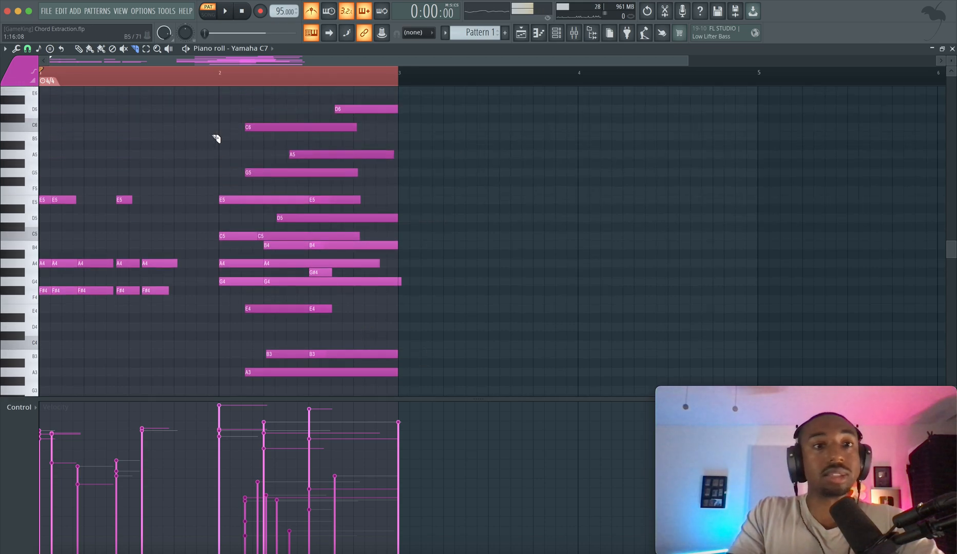
- Select the A4 and F#4 notes in bar 1 and play the pattern
left_click(170, 78)
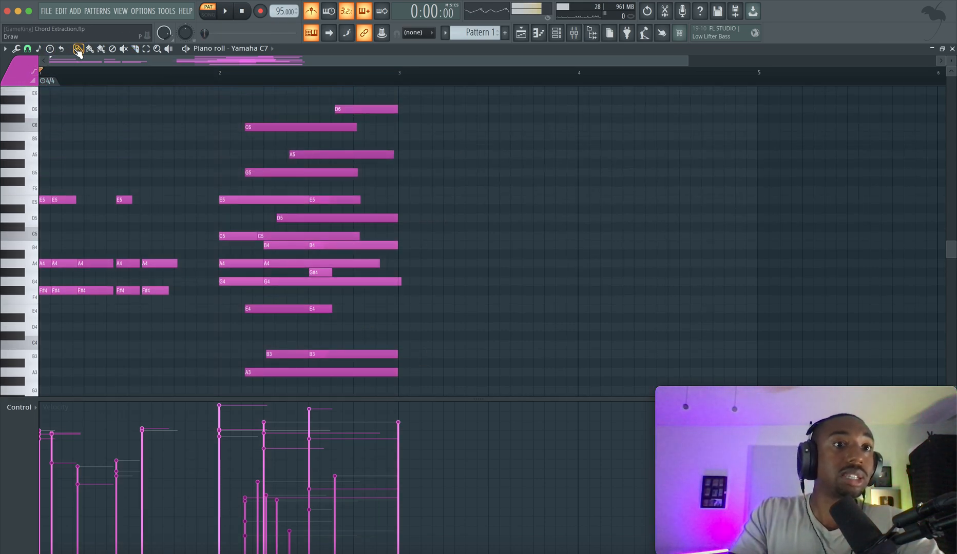
left_click_drag(199, 213, 38, 312)
scroll(81, 310, "up", 2)
scroll(195, 367, "up", 3)
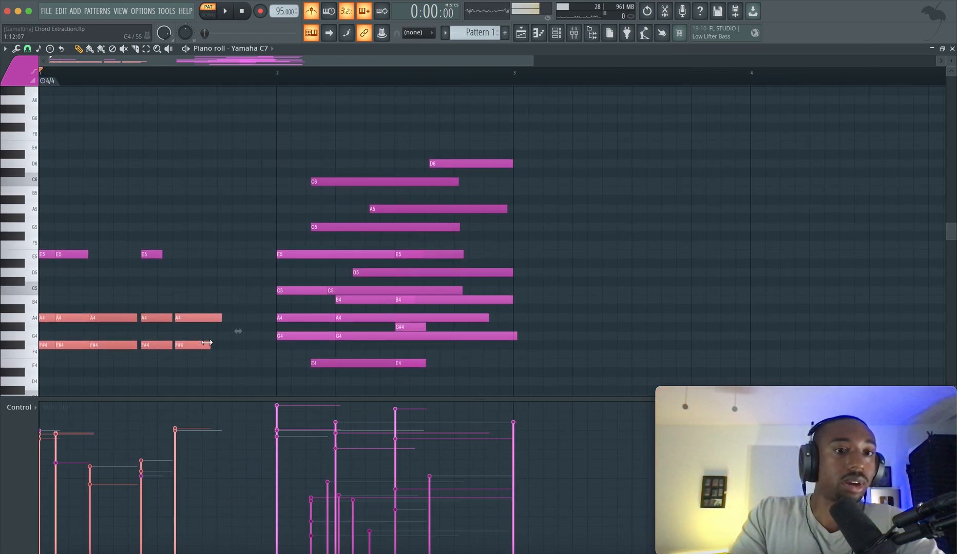
key("space")
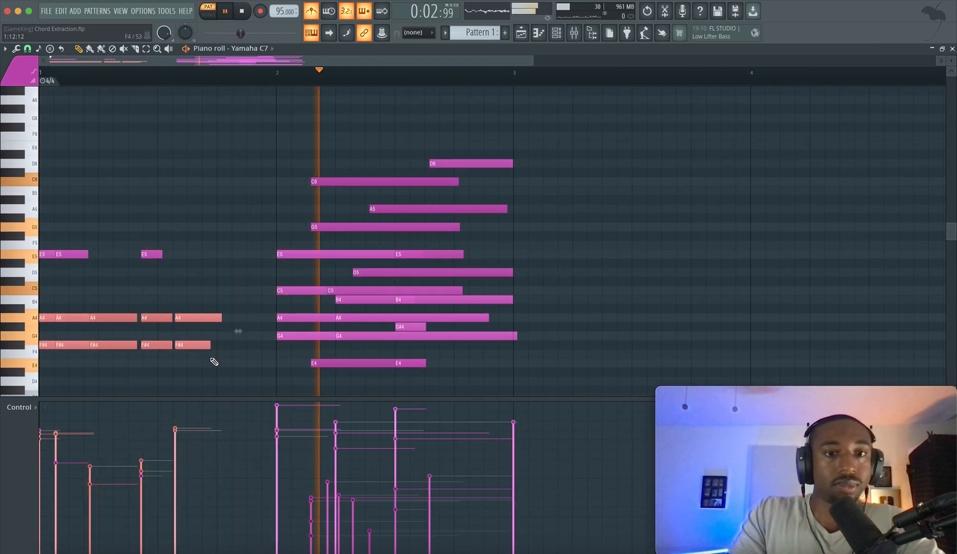
scroll(215, 336, "down", 3)
scroll(210, 328, "up", 3)
key("space")
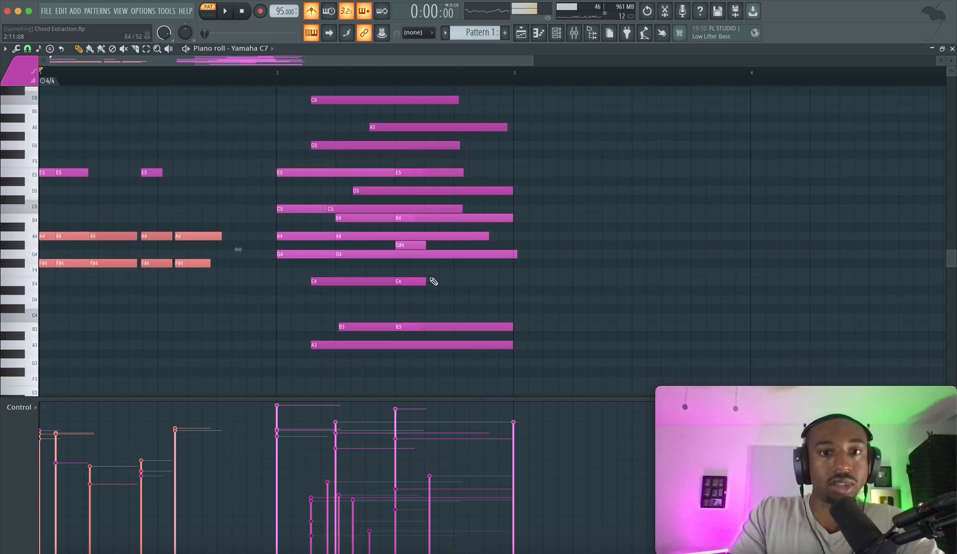
- Run the Remove Overlaps script on the selected A4 and F#4 notes, and play the pattern
left_click(16, 49)
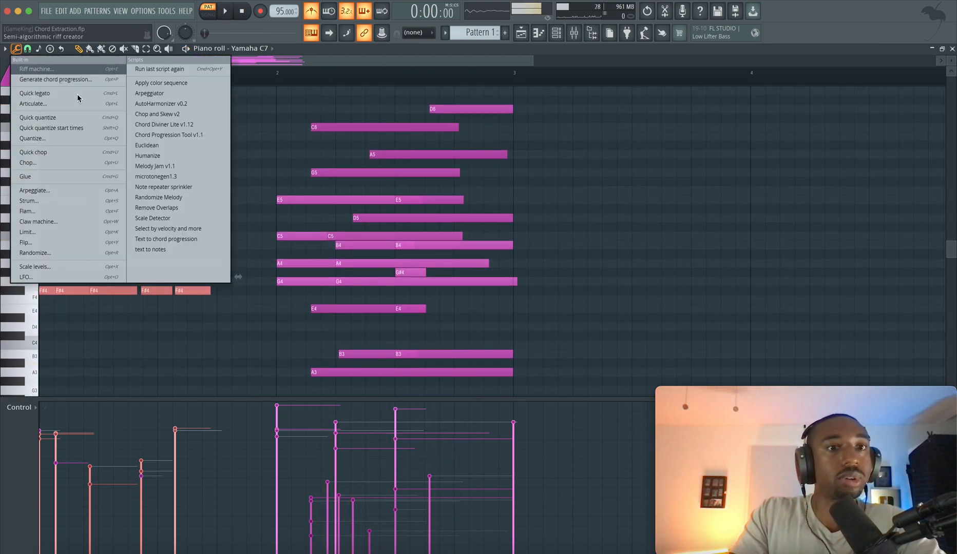
left_click(179, 215)
key("Return")
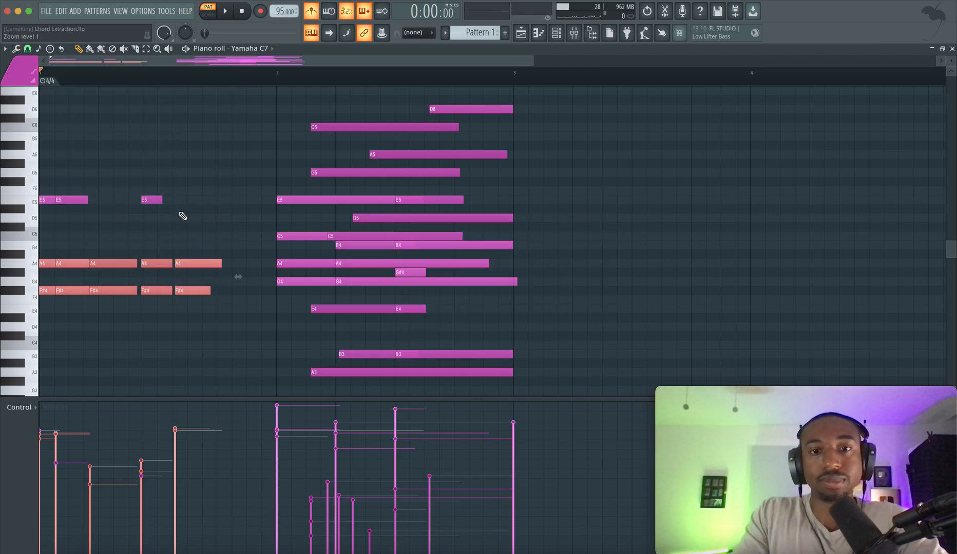
key("space")
scroll(185, 180, "down", 1)
scroll(185, 179, "down", 1)
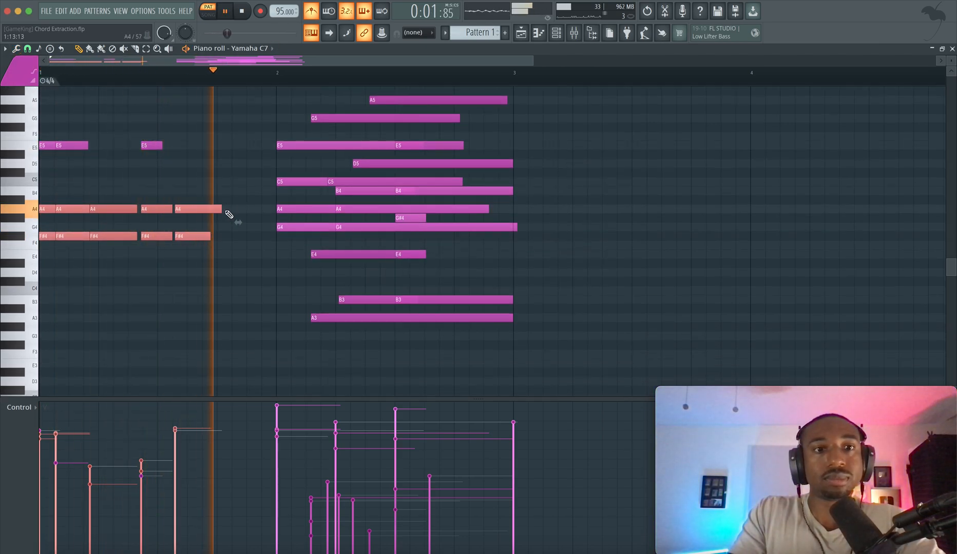
- Delete all notes in bar 1 after the first two E5, A4 and F#4 chords
left_click_drag(237, 264, 122, 143)
key("space")
key("Delete")
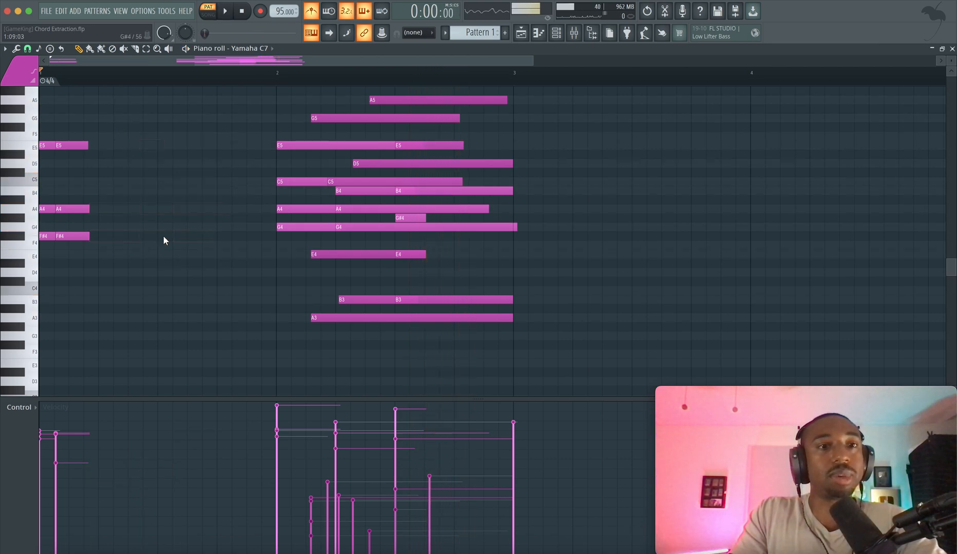
- Duplicate the two bar 1 chords directly behind the originals, and move the last copied chord slightly later while playing the pattern
mouse_move(167, 284)
left_mouse_down()
mouse_move(59, 114)
mouse_move(115, 146)
left_mouse_up()
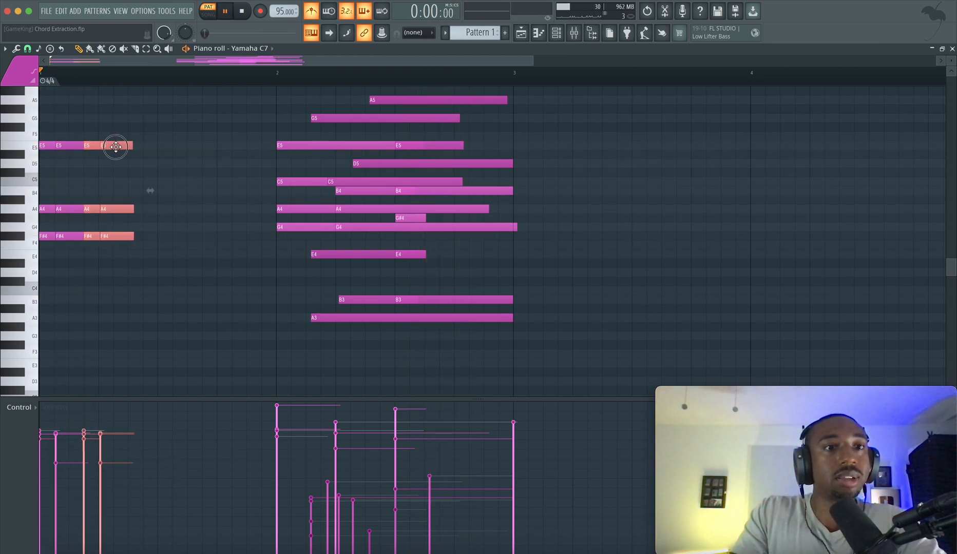
key("space")
key("space")
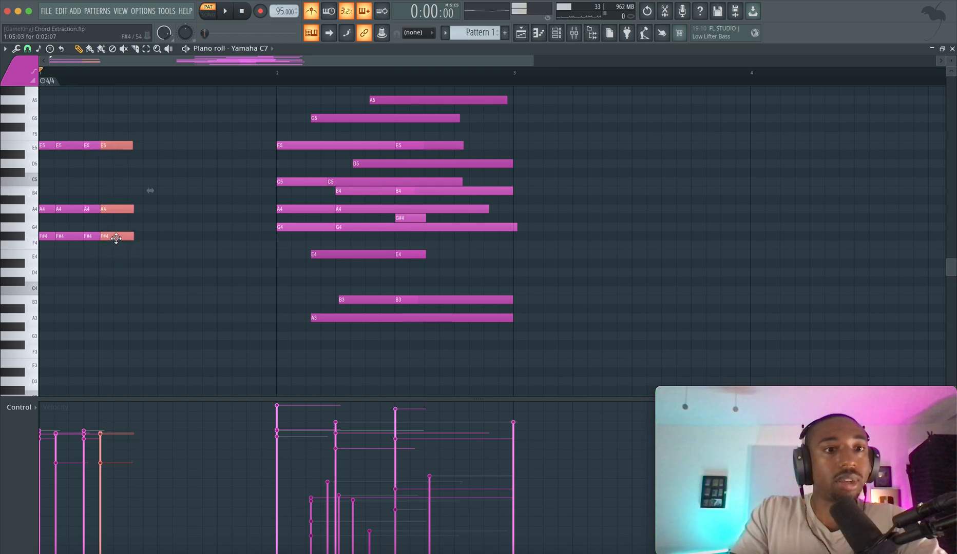
key("space")
left_click_drag(116, 239, 95, 143)
left_click(154, 251, "ctrl")
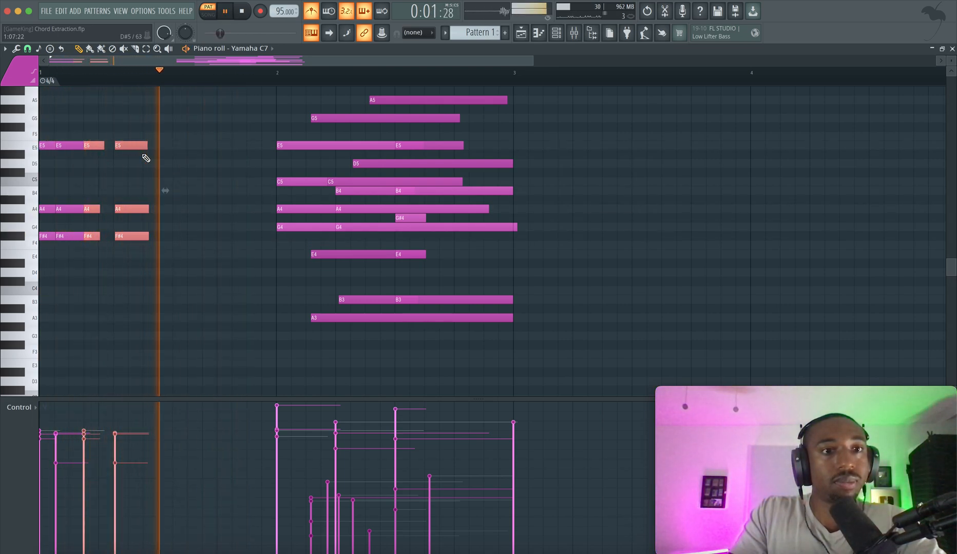
- Lengthen the third chord in bar 1, move all four chords to start on beat 2, and play the pattern
key("space")
left_click_drag(68, 238, 112, 277)
key("space")
left_click(194, 261, "ctrl")
key("space")
key("space")
left_click_drag(246, 236, 196, 236)
key("space")
key("space")
key("space")
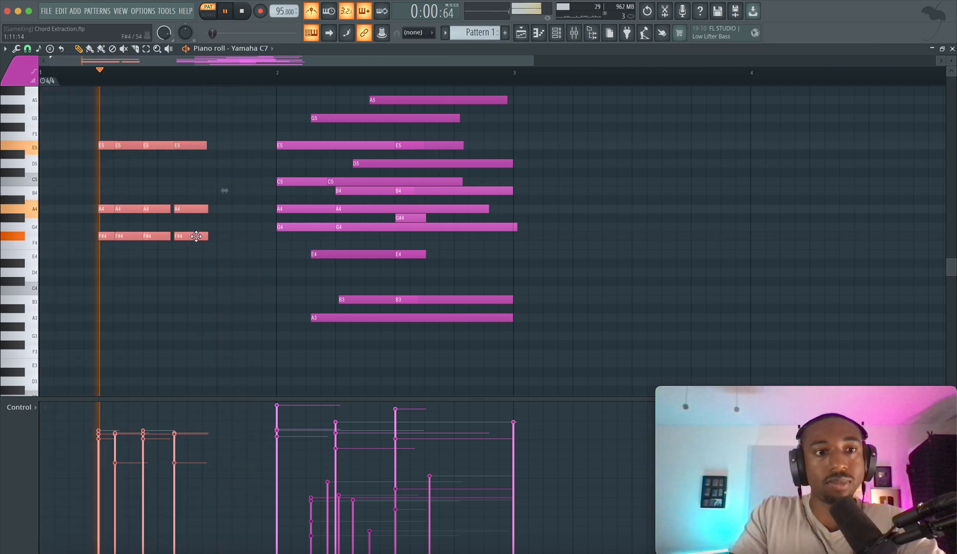
left_click(199, 262)
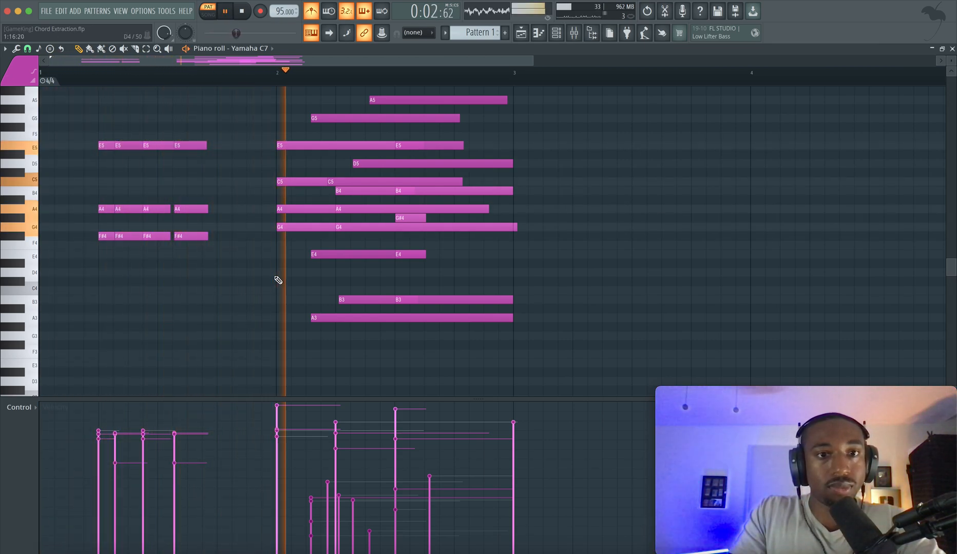
- Set the tempo to 88 BPM and play the pattern
scroll(278, 280, "down", 1)
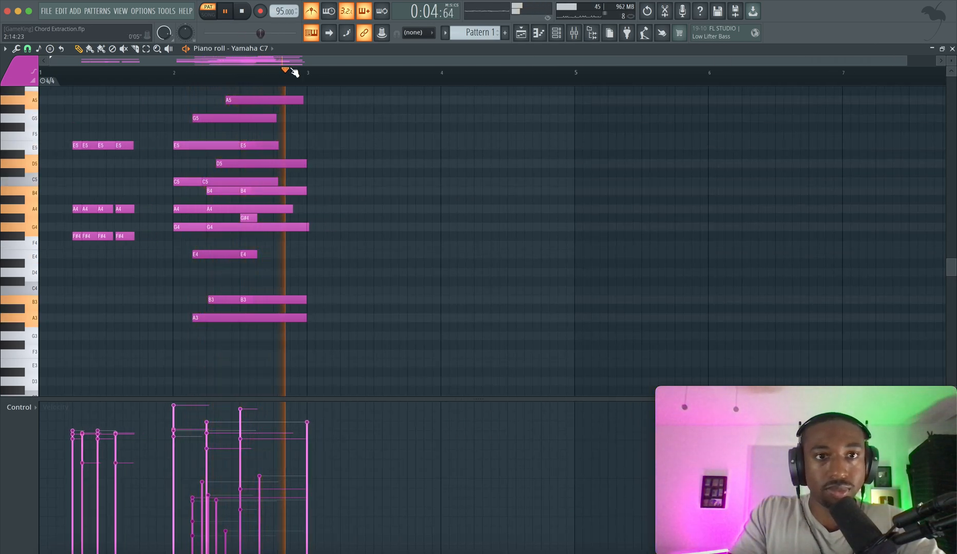
key("space")
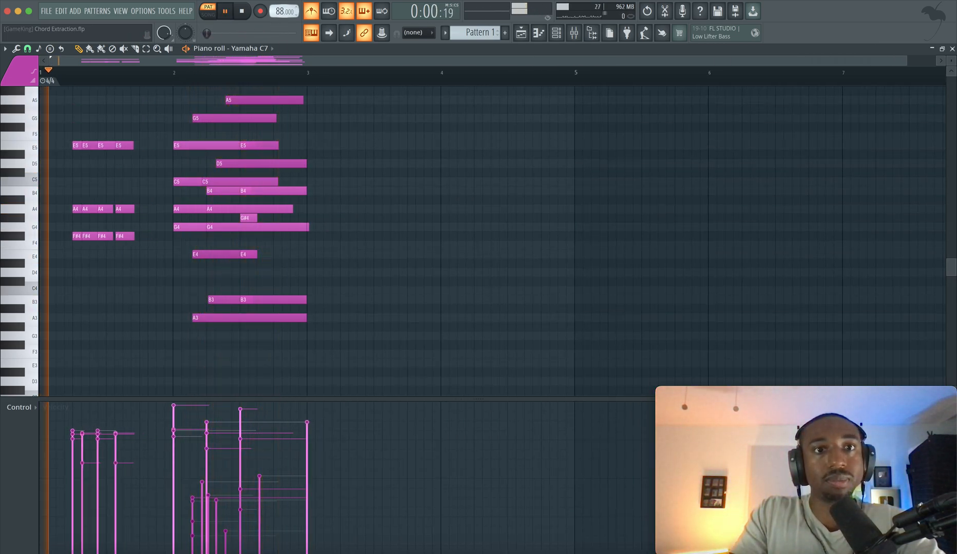
key("space")
key("space")
- Delete the G4 stub at the start of bar 3, and lengthen the G#4 and second E4 notes to just before bar 3
left_click_drag(141, 258, 73, 137)
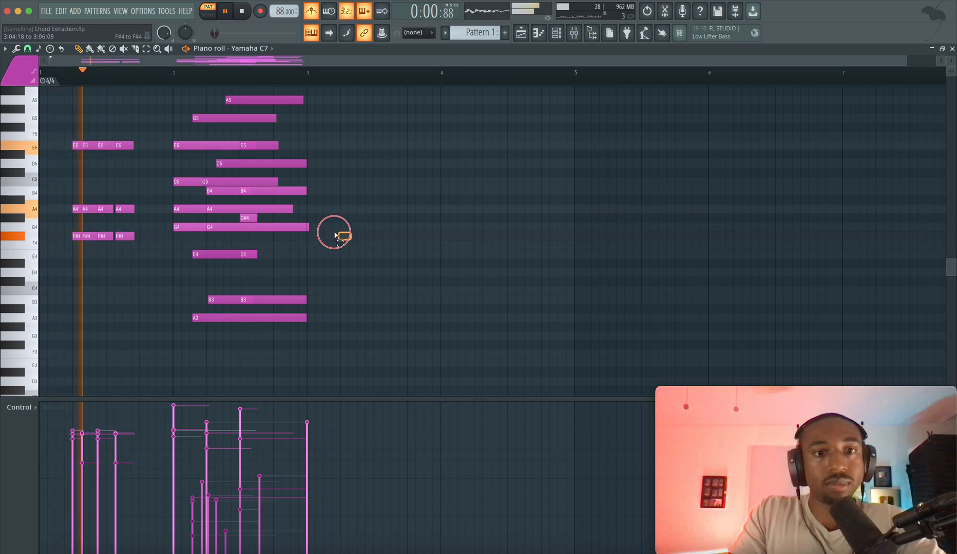
left_click_drag(351, 239, 316, 227)
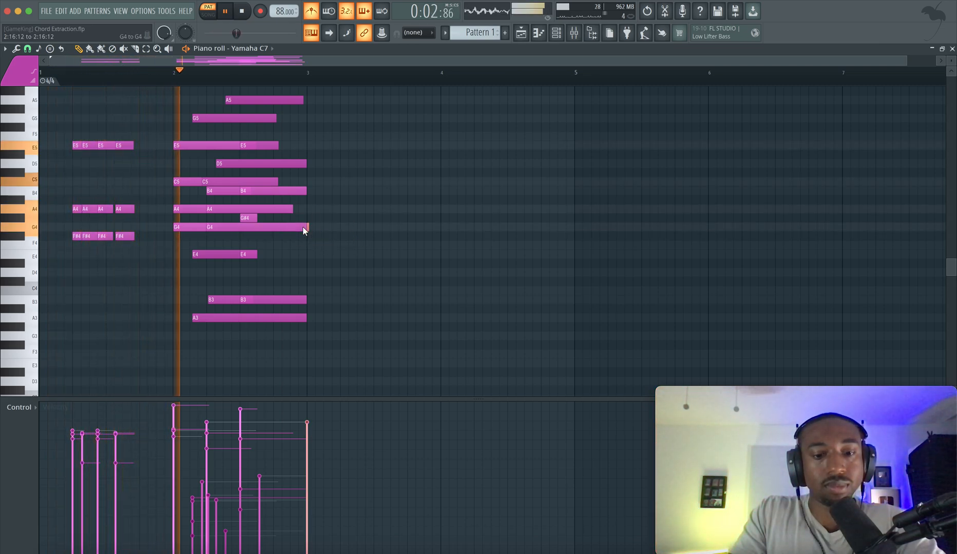
key("space")
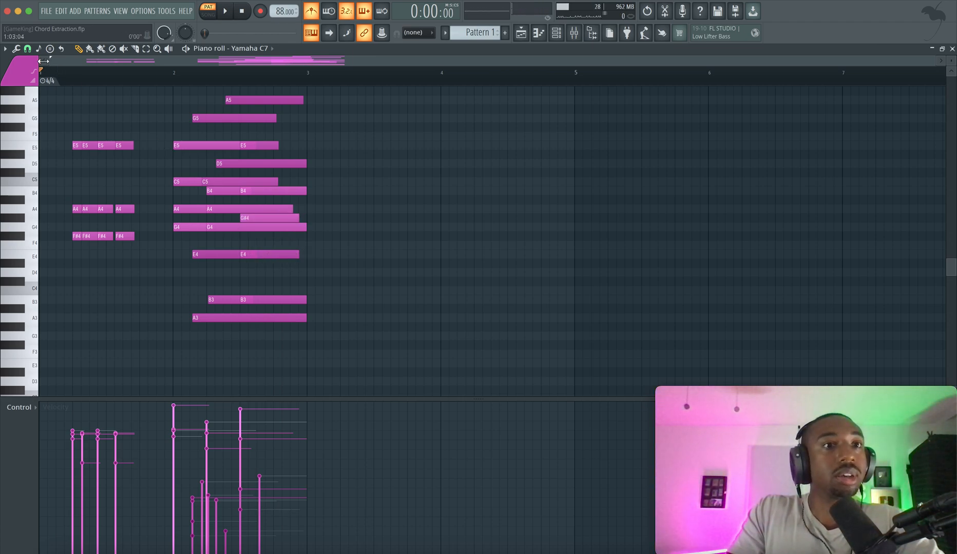
left_click(16, 48)
left_click(165, 210)
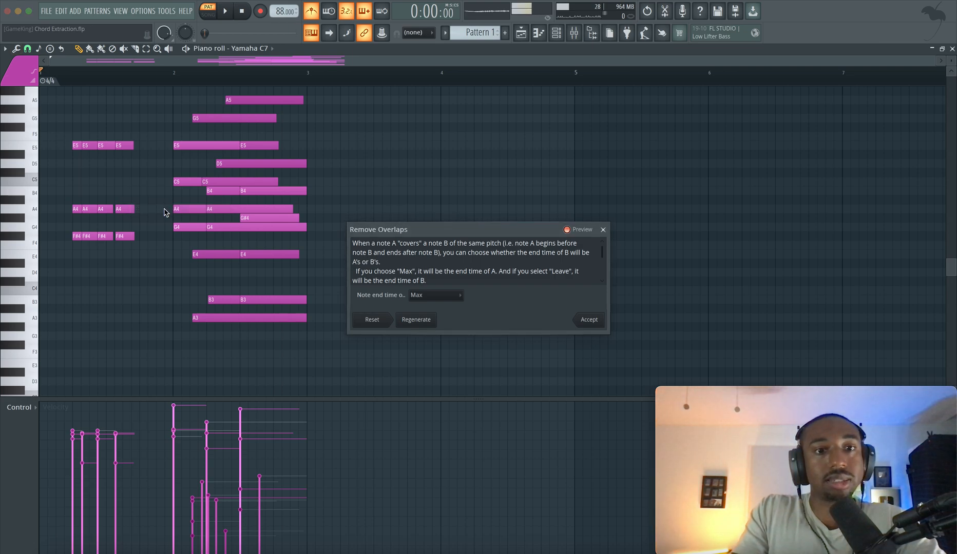
key("Escape")
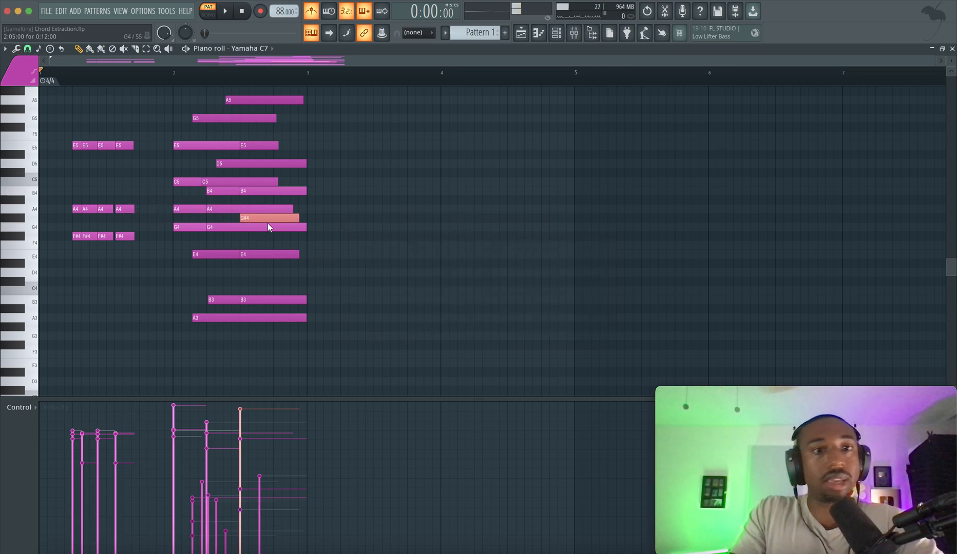
- Save the project and play the pattern with the metronome off
scroll(265, 227, "up", 4)
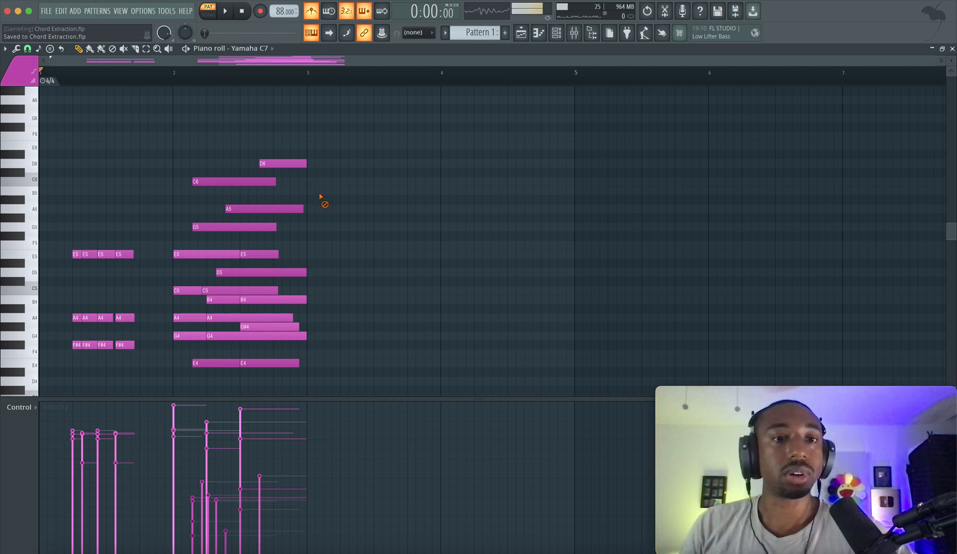
key("space")
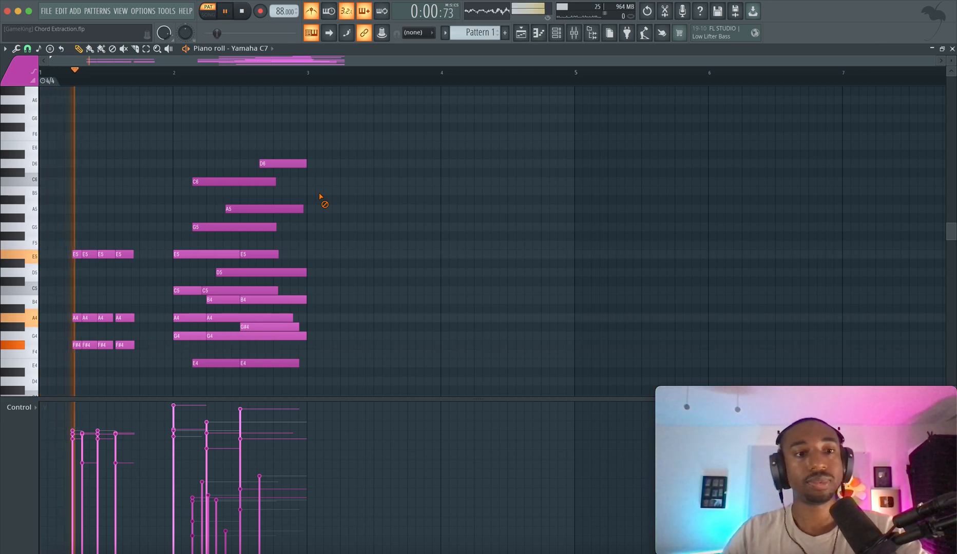
scroll(316, 236, "down", 3)
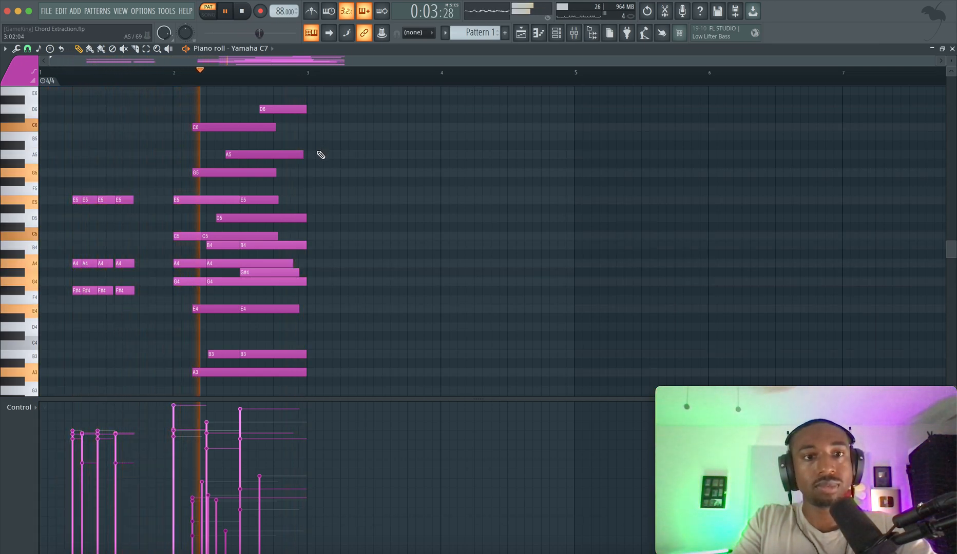
key("space")
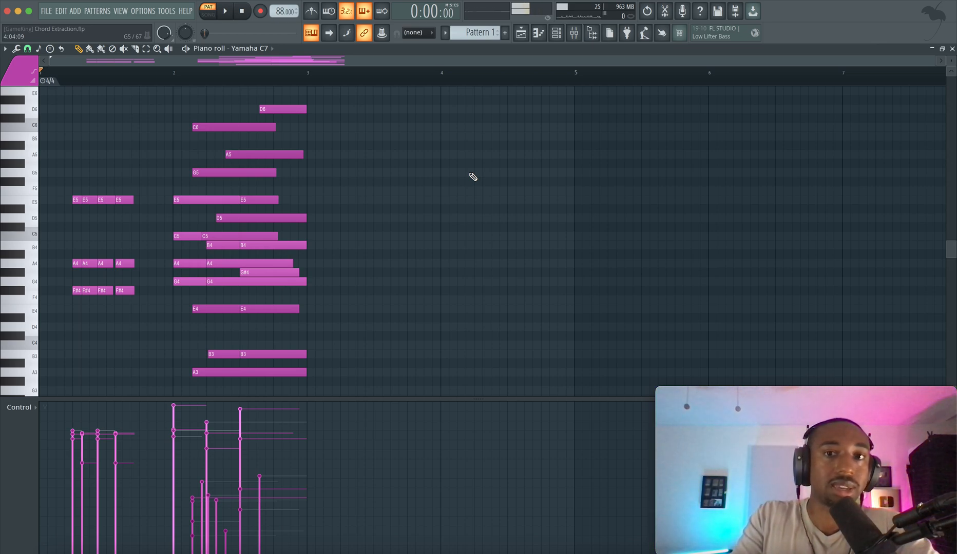
- Replace the Yamaha C7 instrument in the channel rack with Morphine
left_click(556, 33)
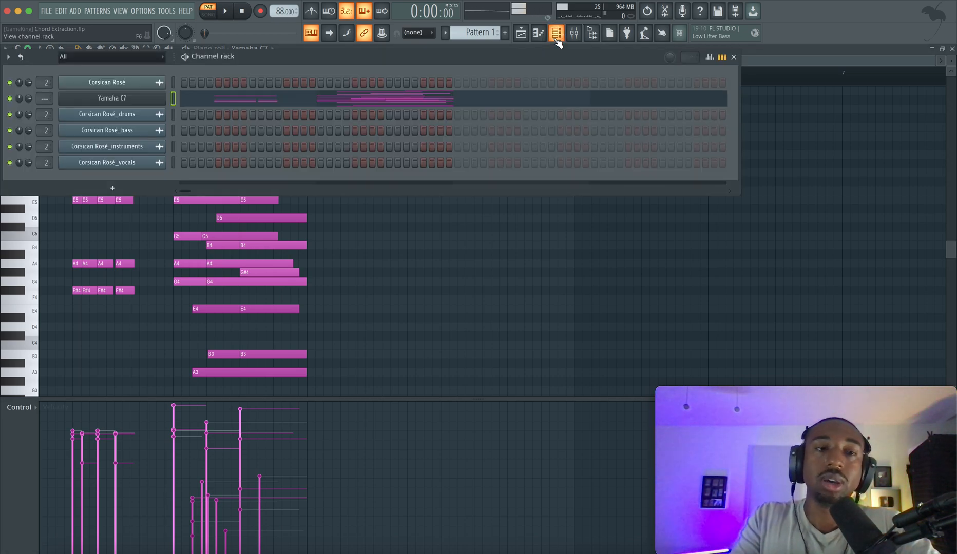
left_click(151, 104)
right_click(152, 100)
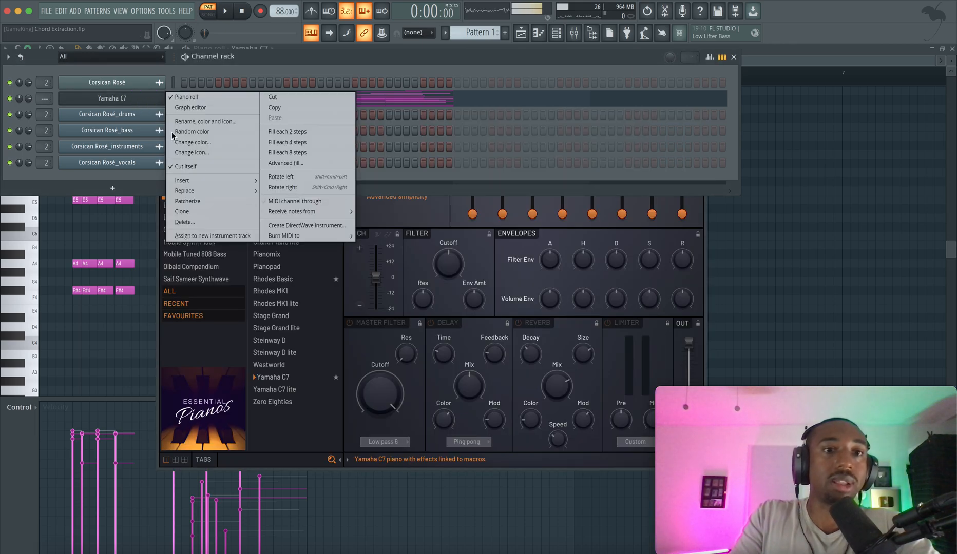
mouse_move(220, 197)
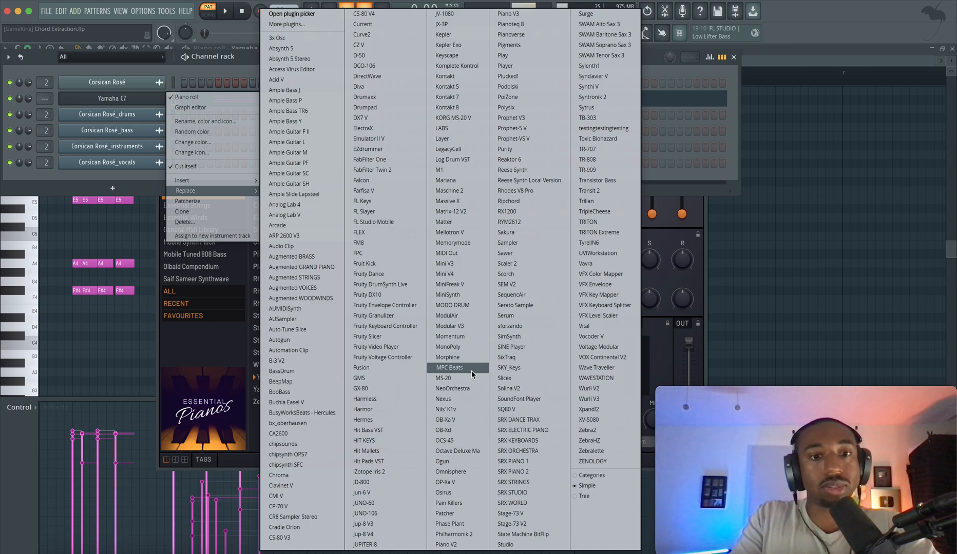
left_click(461, 360)
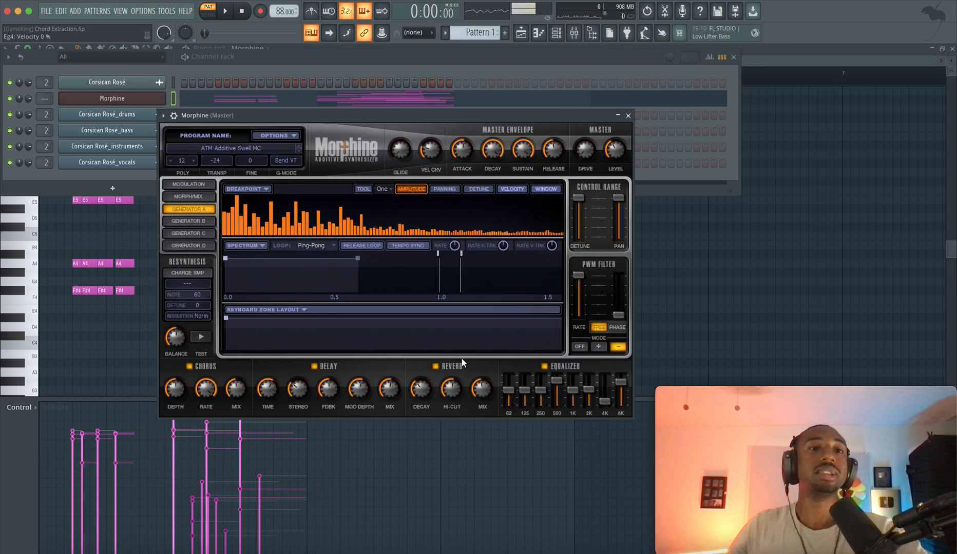
- Load the Keyboards preset KBD Crystal EP FG in Morphine, play the pattern with it, and return to the piano roll
left_click(221, 149)
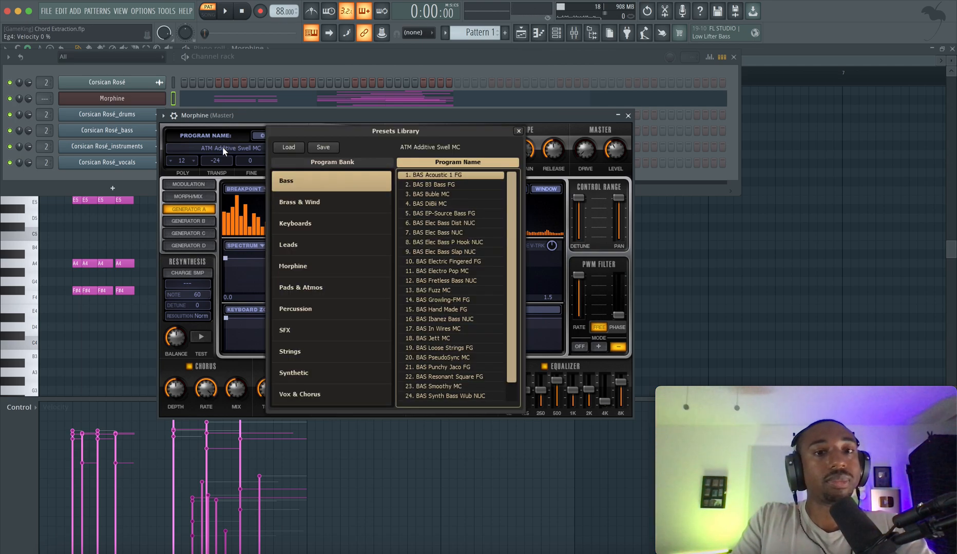
left_click(316, 228)
scroll(456, 260, "down", 1)
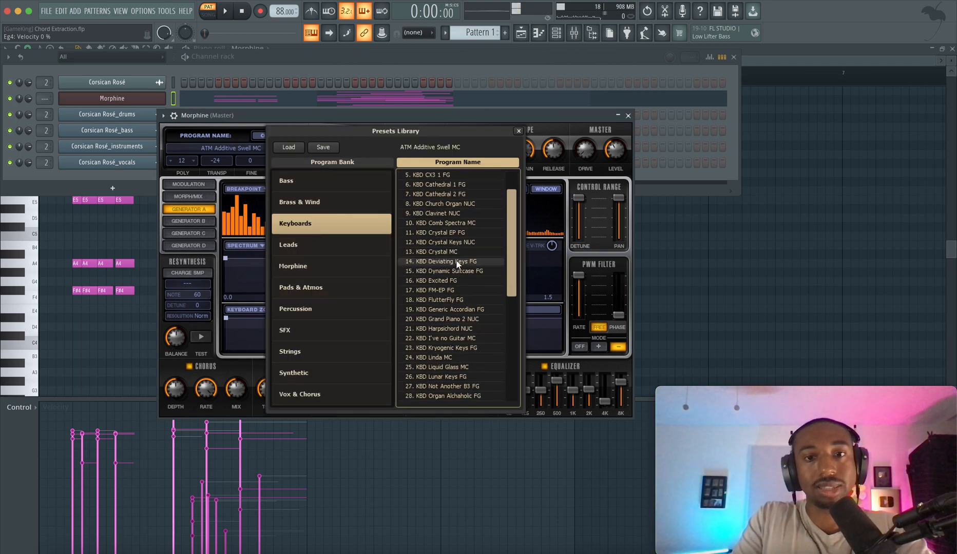
double_click(464, 234)
key("space")
left_click(628, 116)
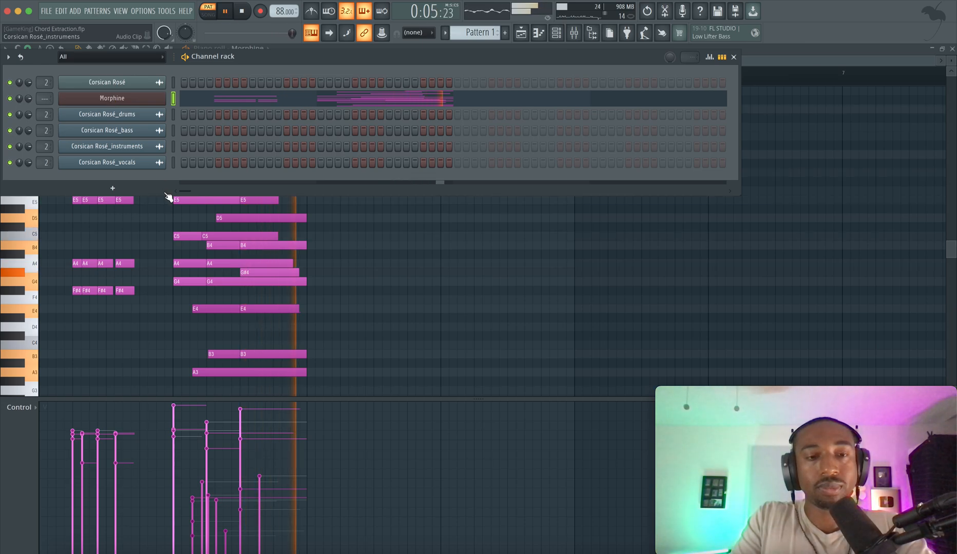
key("space")
left_click(156, 222)
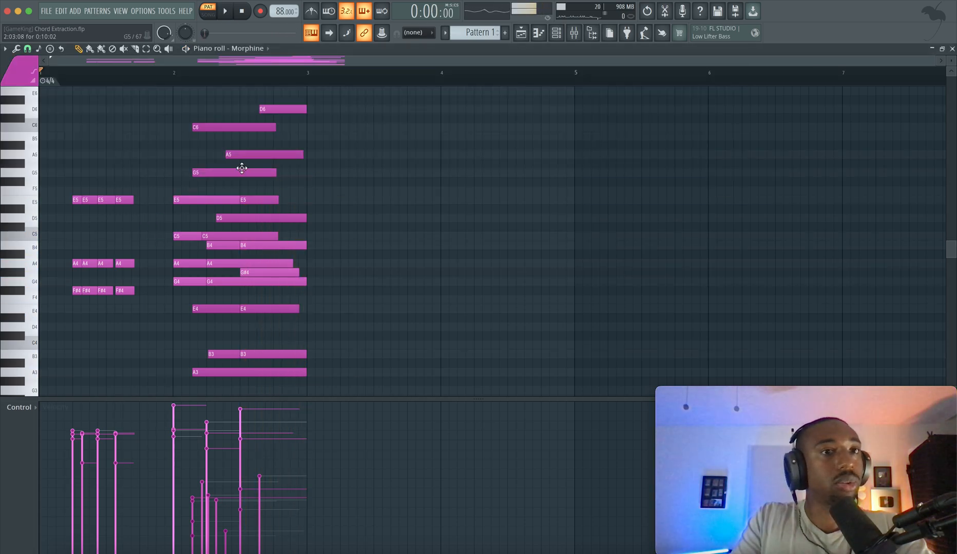
- Apply Quick legato to all the notes and play the pattern
key("ctrl+z")
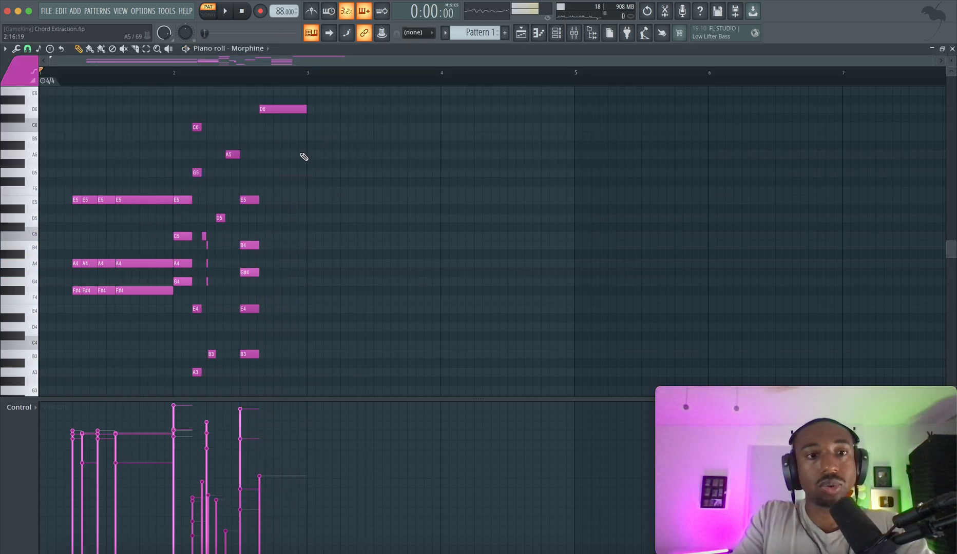
key("space")
- Lengthen the short second C5, A4 and G4 and first B4 notes in bar 2, and extend the last E5, B4, G#4, E4 and B3 chord towards bar 3
scroll(206, 282, "up", 2)
left_click_drag(215, 293, 221, 247)
scroll(222, 247, "down", 4)
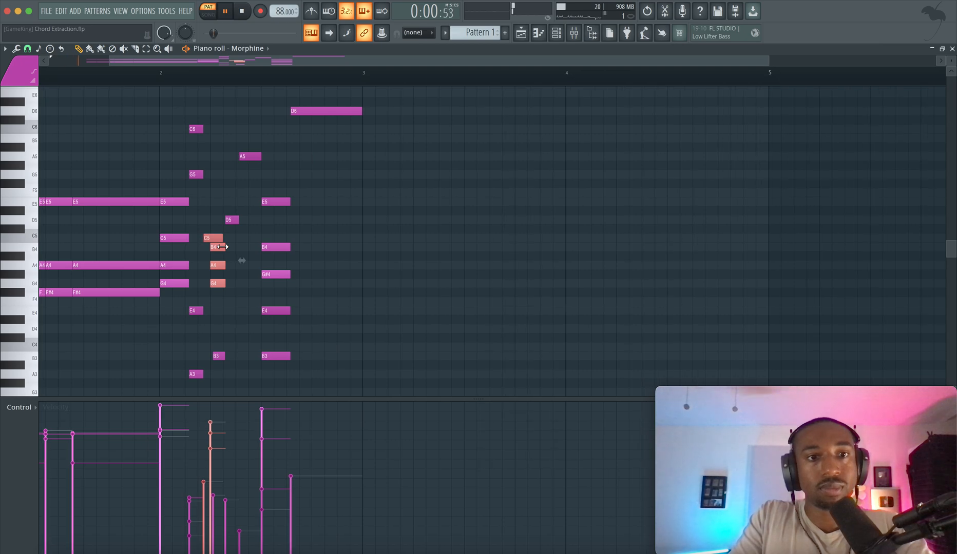
left_click_drag(197, 181, 228, 356)
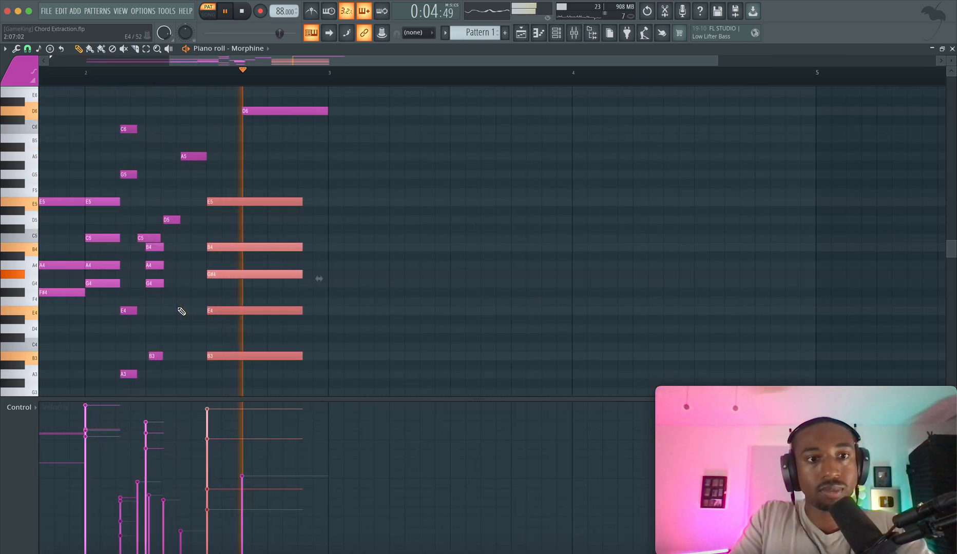
- Select the short A3, B3, E4, G5, C6, C5, D5 and A5 notes in bar 2 while playing the pattern
key("space")
scroll(169, 316, "up", 3)
scroll(271, 280, "down", 1)
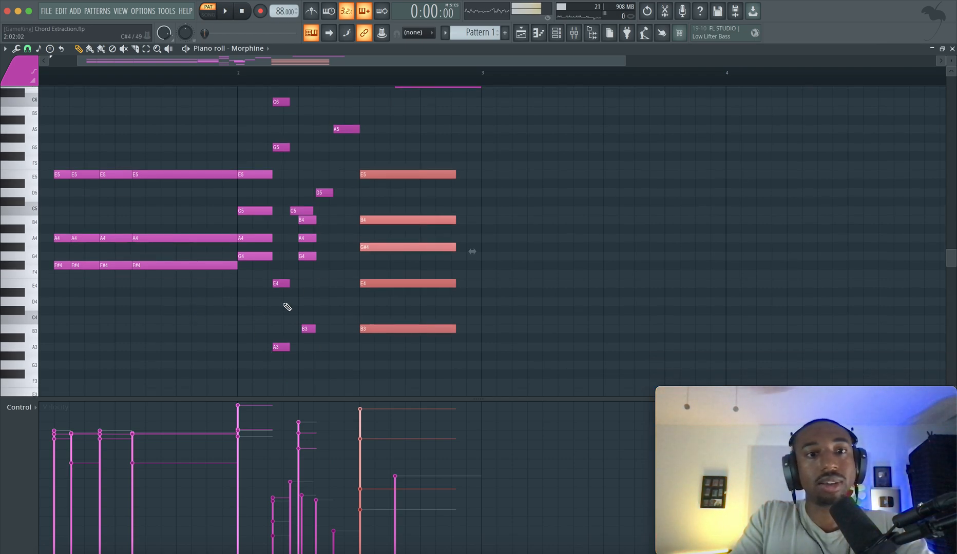
left_click_drag(333, 306, 268, 349)
key("space")
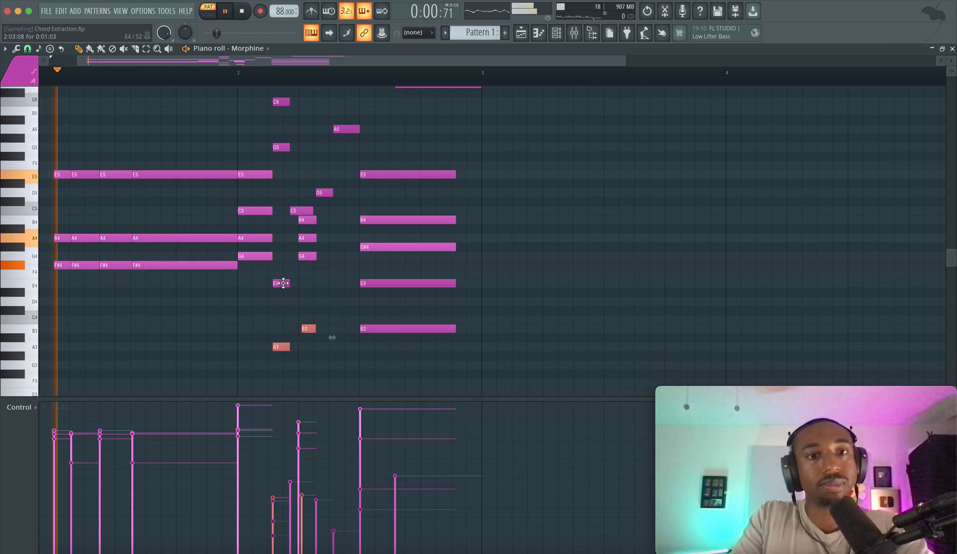
left_click(284, 283, "ctrl+shift")
left_click_drag(283, 161, 301, 70)
left_click_drag(340, 152, 322, 227)
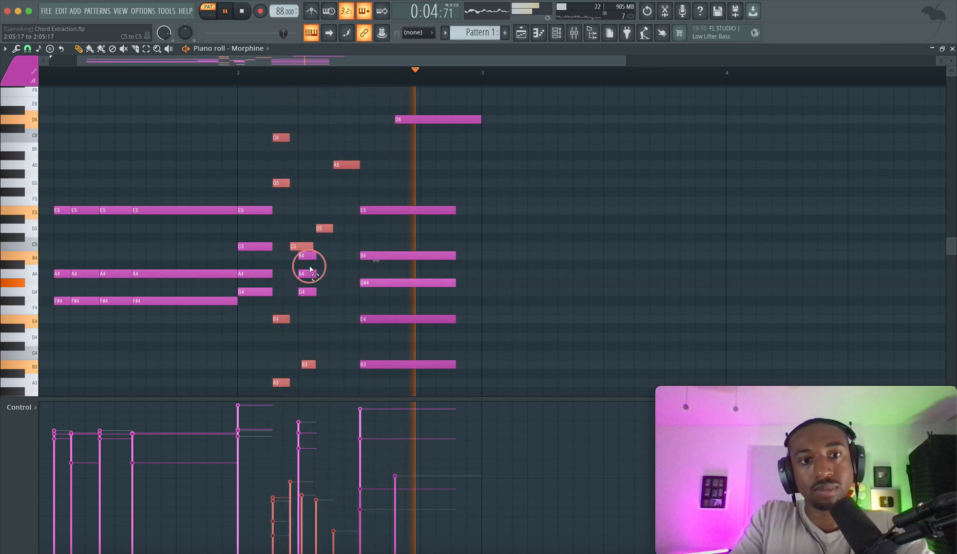
- Lengthen the short C5, B4, A4 and G4 notes towards bar 2's last chord, and extend the bar's opening E5, C5, A4 and G4 chord
left_click_drag(309, 267, 351, 248)
key("space")
key("space")
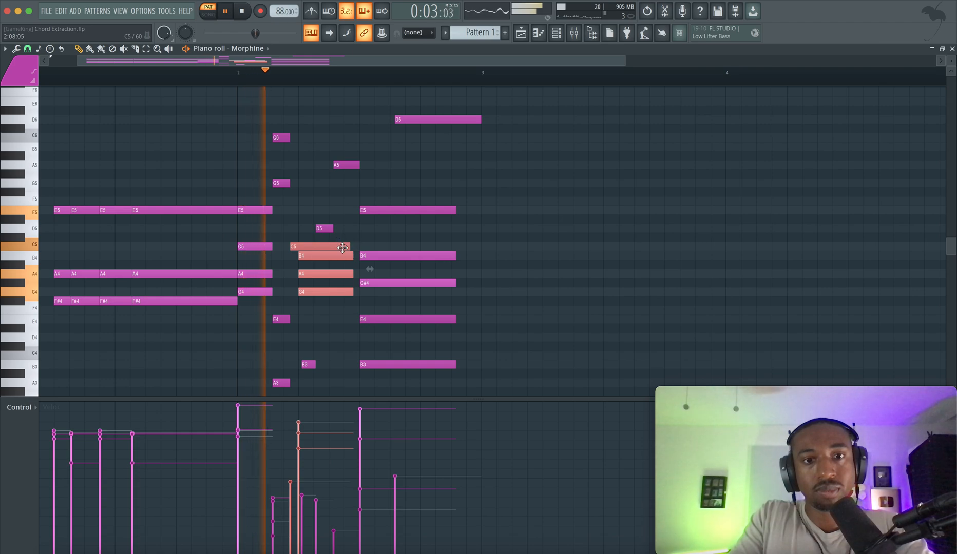
left_click_drag(284, 298, 295, 212)
left_click(305, 218)
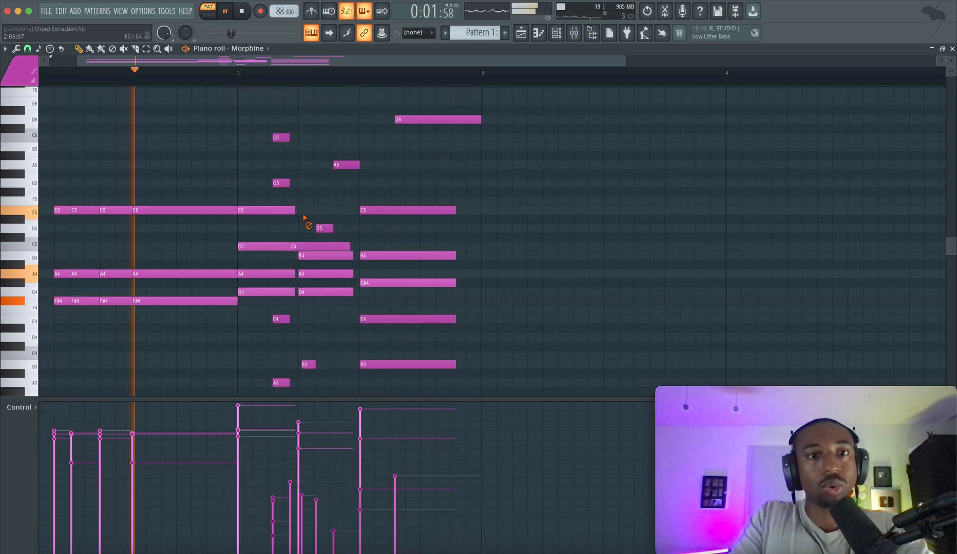
- Run the Remove Overlaps script on the notes and listen to the whole pattern
left_click(14, 50)
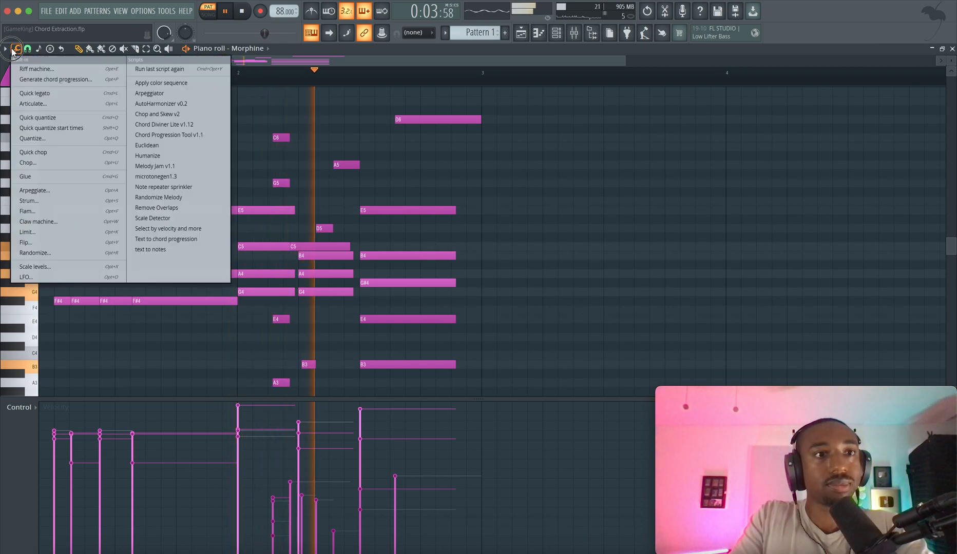
left_click(160, 208)
key("Return")
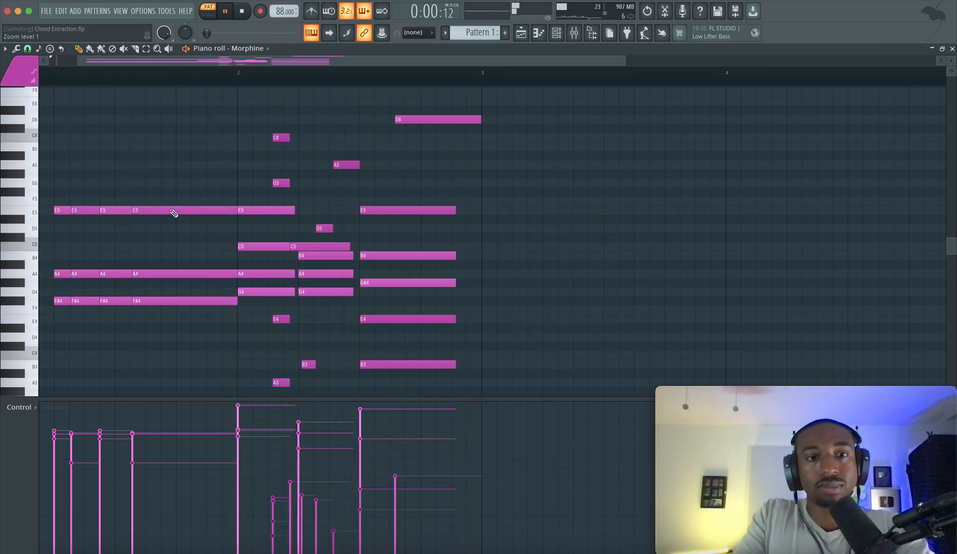
scroll(252, 315, "down", 5)
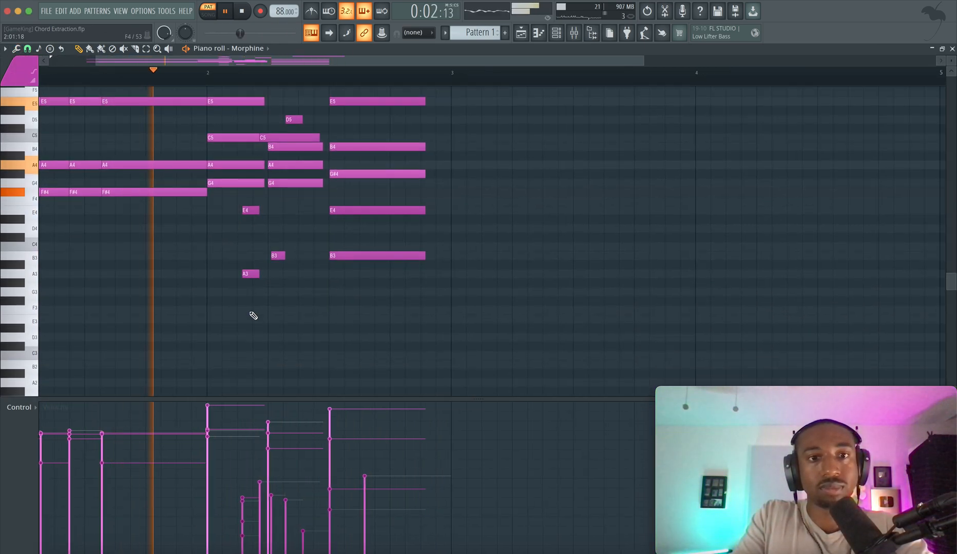
scroll(253, 316, "up", 4)
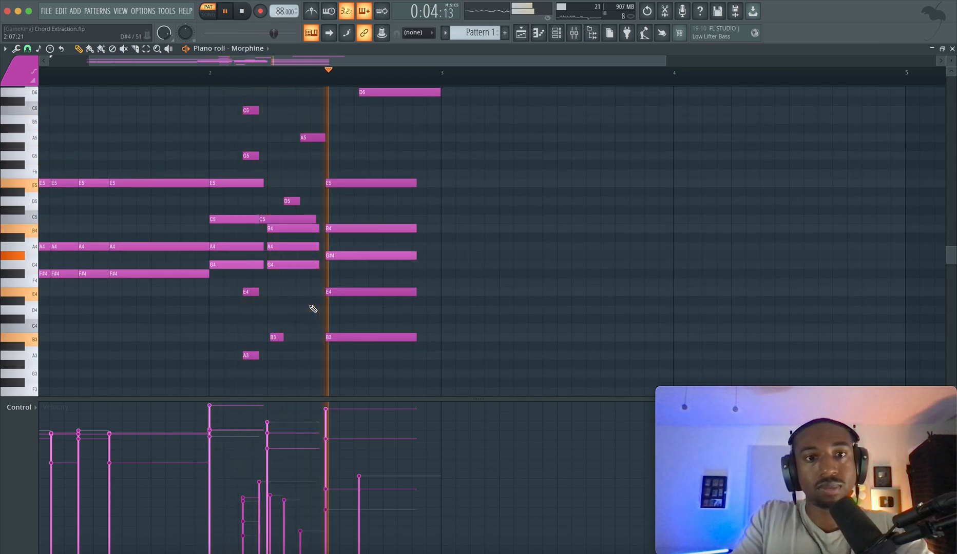
scroll(313, 309, "up", 1)
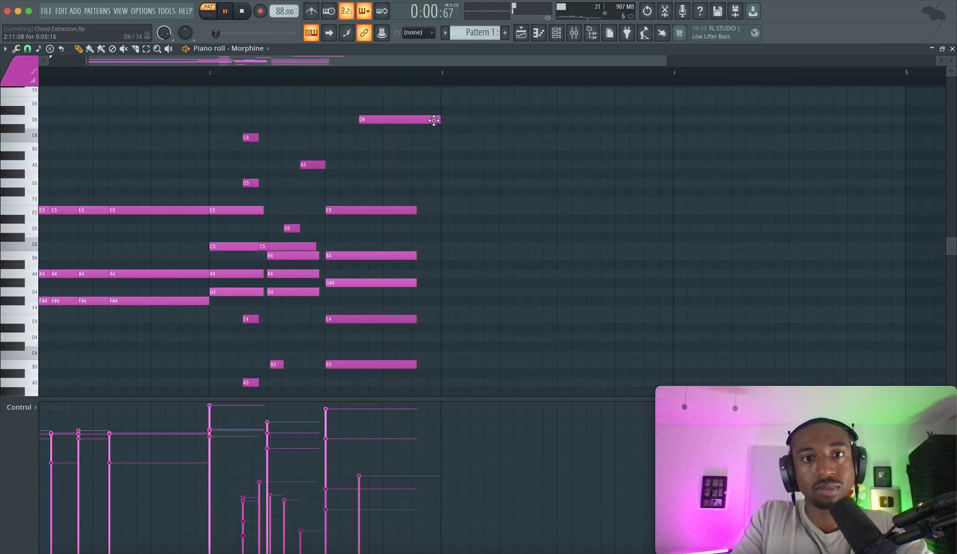
scroll(376, 147, "down", 4)
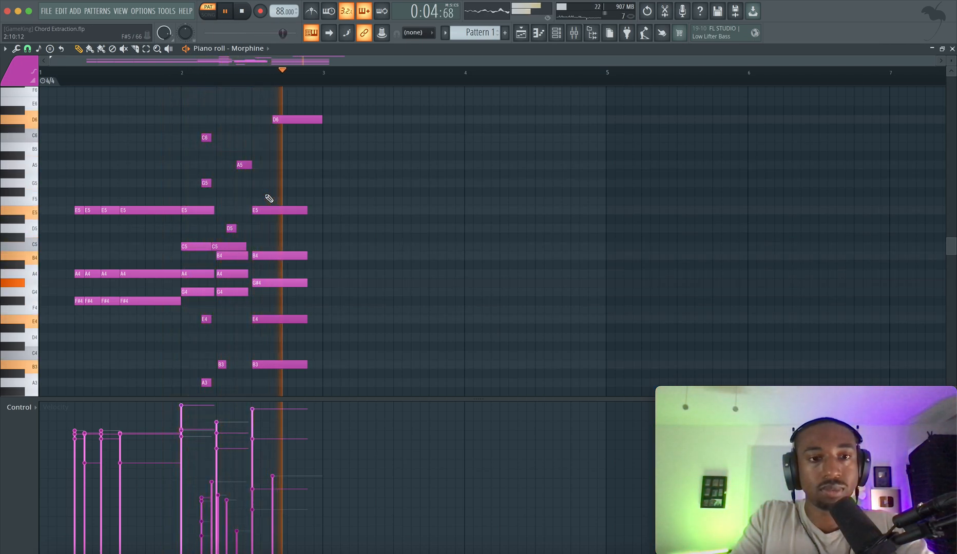
- Stop playback and undo the Remove Overlaps script, the bar 2 note-length edits and the Quick legato
key("space")
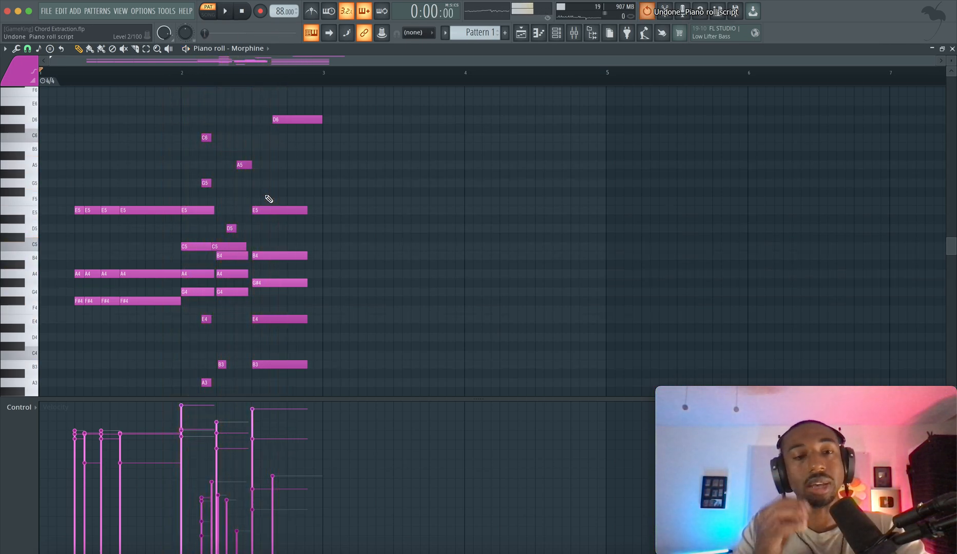
key("ctrl+alt+z")
key("ctrl+alt+z")
key("ctrl+alt+z")
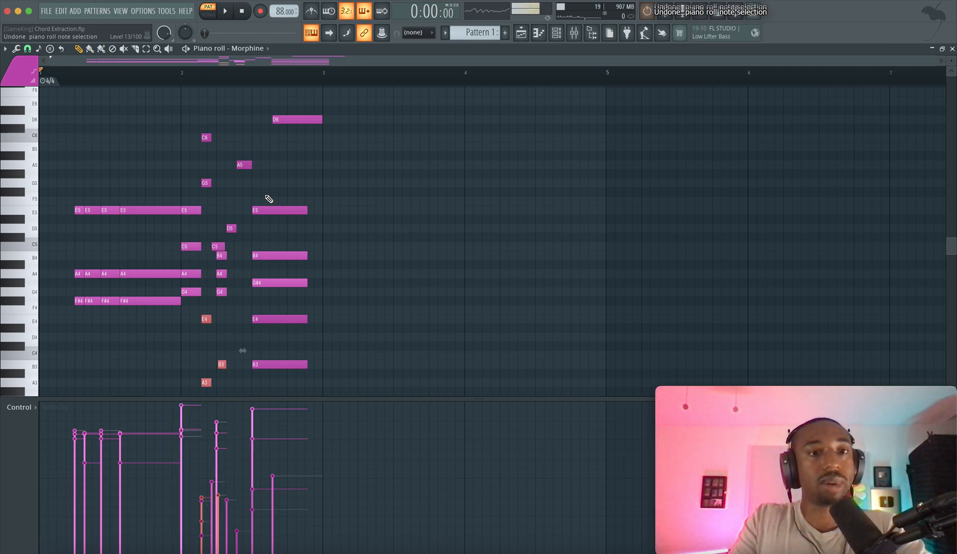
key("ctrl+alt+z")
key("ctrl+alt+z")
key("ctrl+alt+z")
key("ctrl+alt+z")
key("ctrl+alt+z")
key("ctrl+alt+z")
key("ctrl+alt+z")
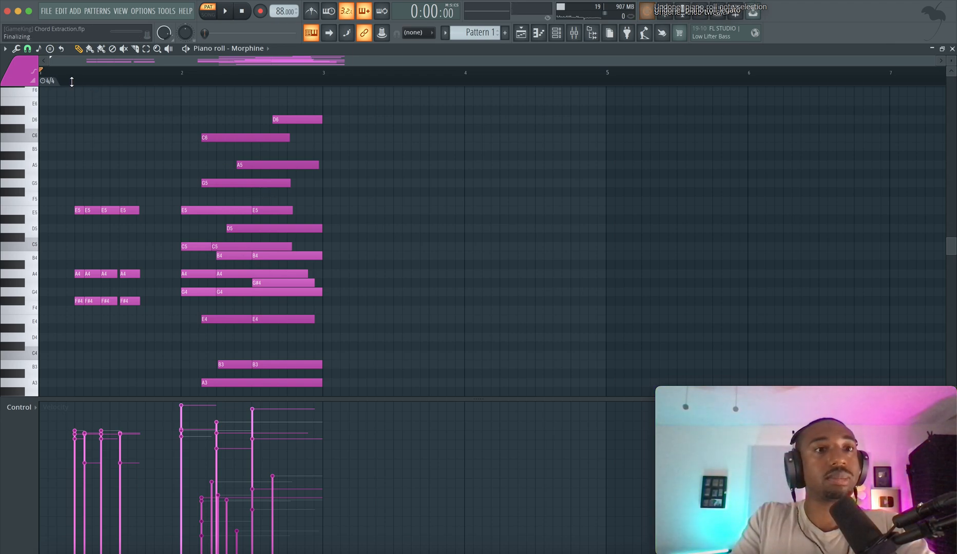
- Undo the replacement of Yamaha C7 with Morphine and the preceding script and note-resize edits, and play the pattern
key("ctrl+alt+z")
key("ctrl+alt+z")
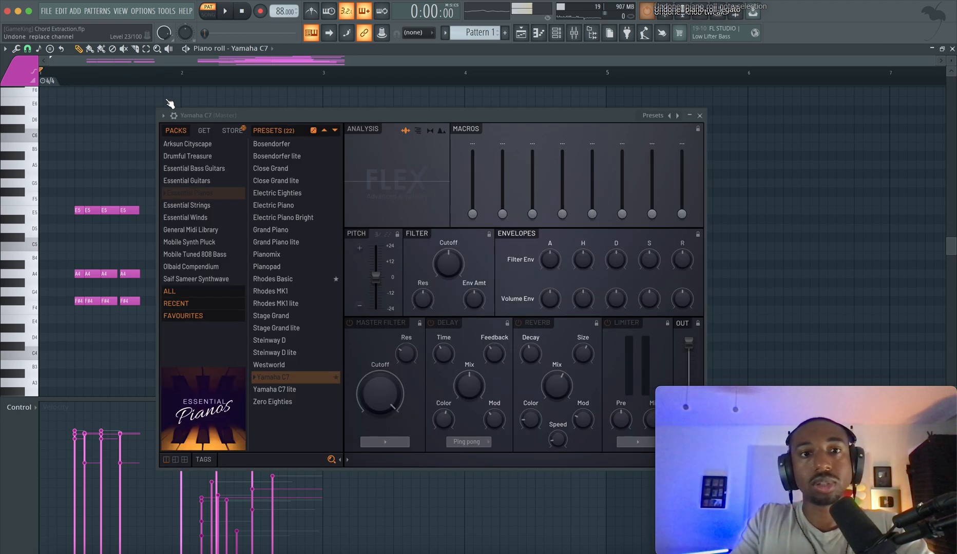
key("ctrl+alt+z")
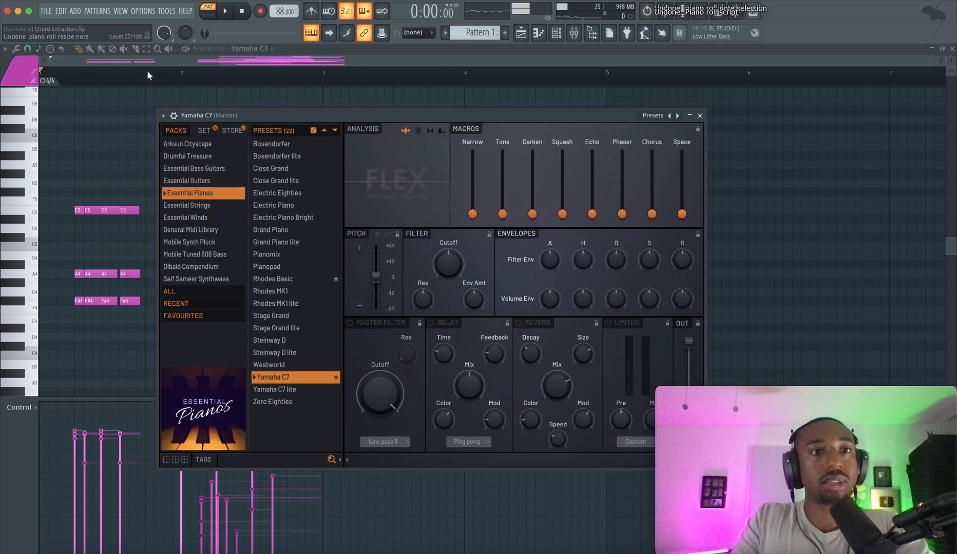
key("ctrl+alt+z")
key("space")
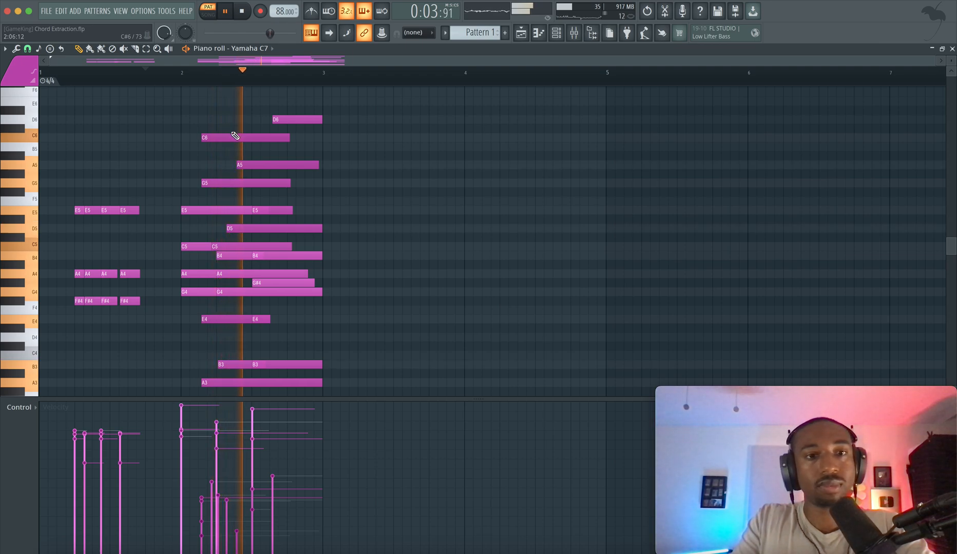
key("space")
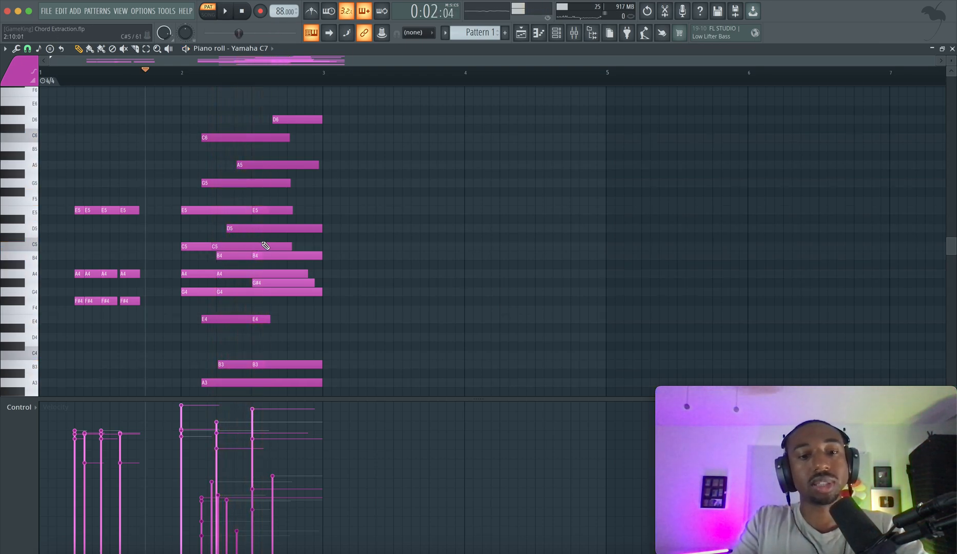